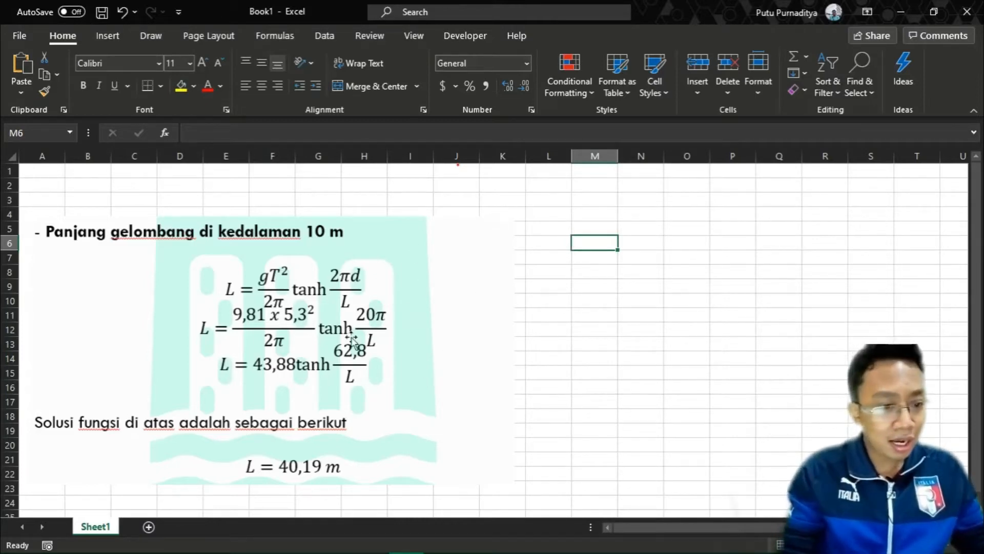
Enter the column heading "L est" in cell L6, beside the wavelength equation picture
click(388, 313)
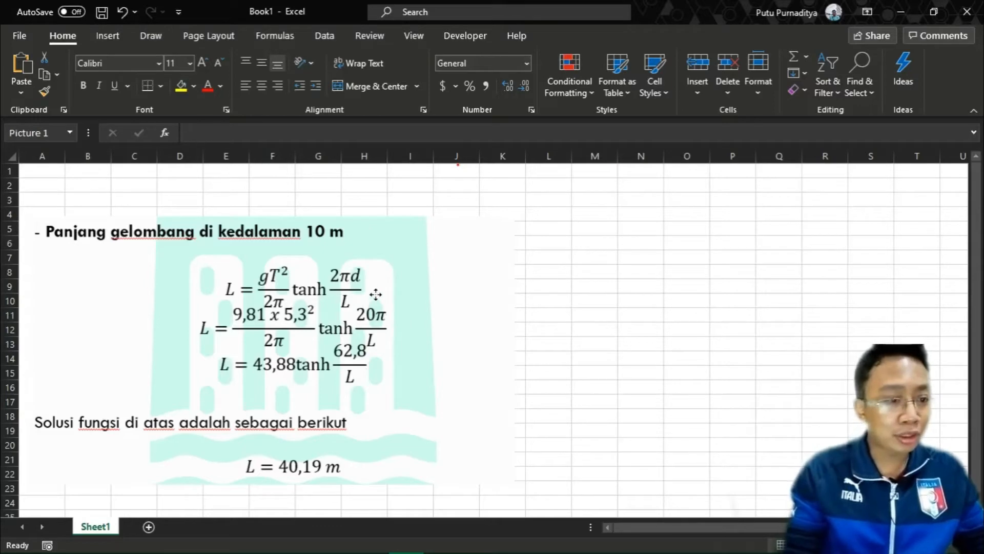
click(568, 230)
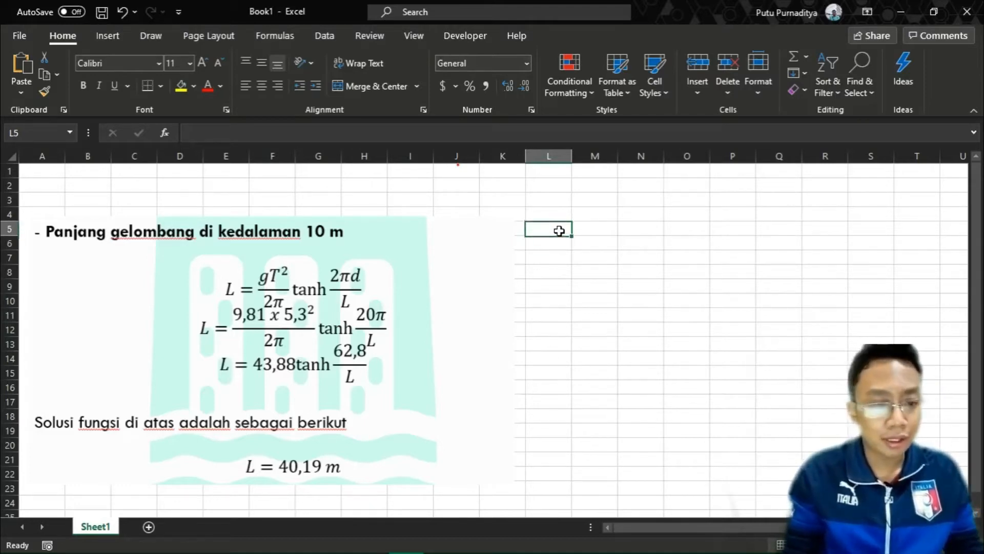
key(Down)
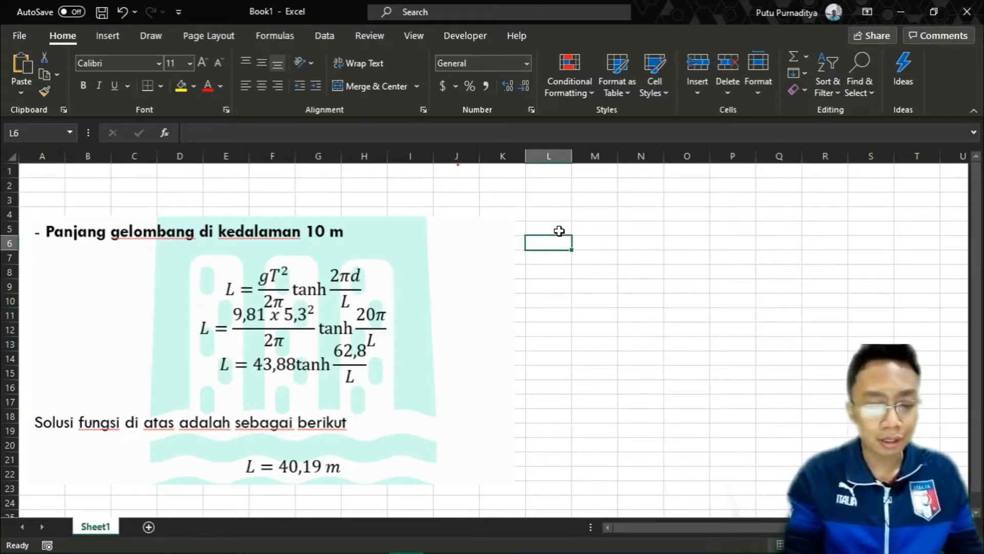
text(L h)
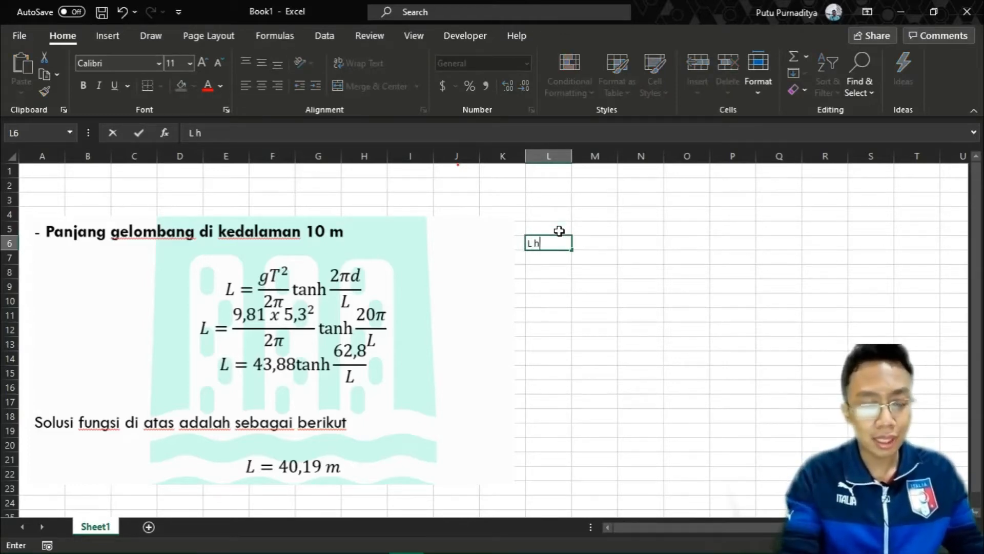
key(BackSpace)
text(e)
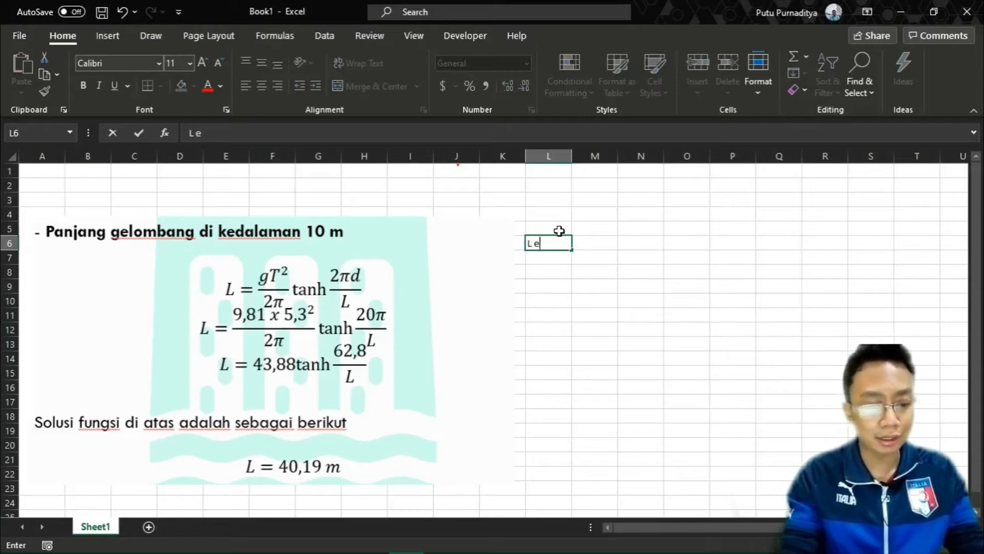
text(st)
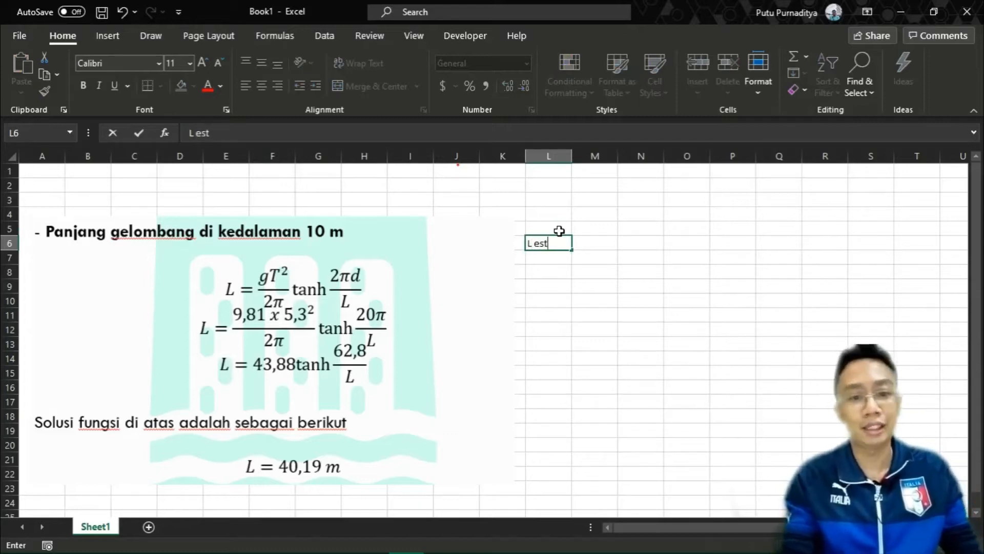
key(Return)
key(Up)
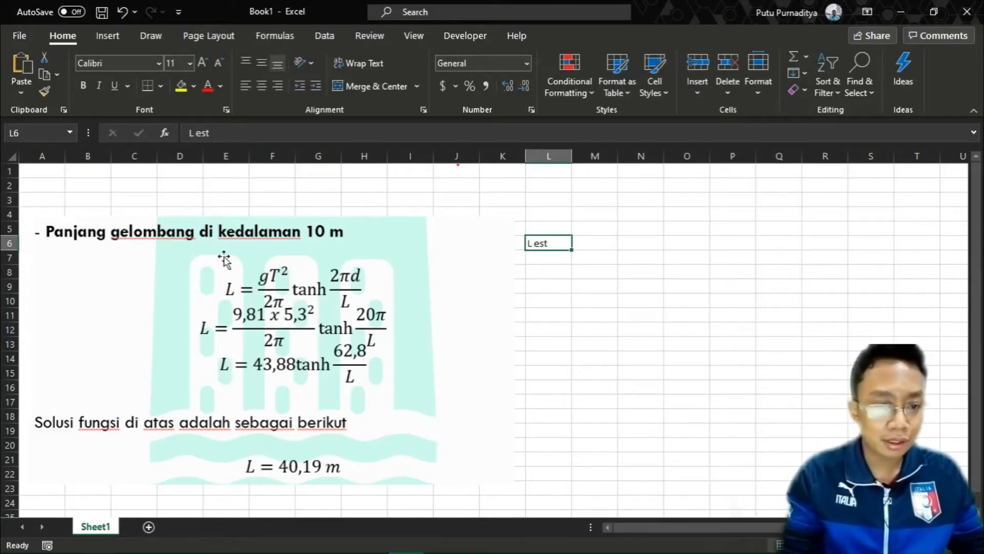
Make all of row 6 bold and centre its contents horizontally
click(6, 242)
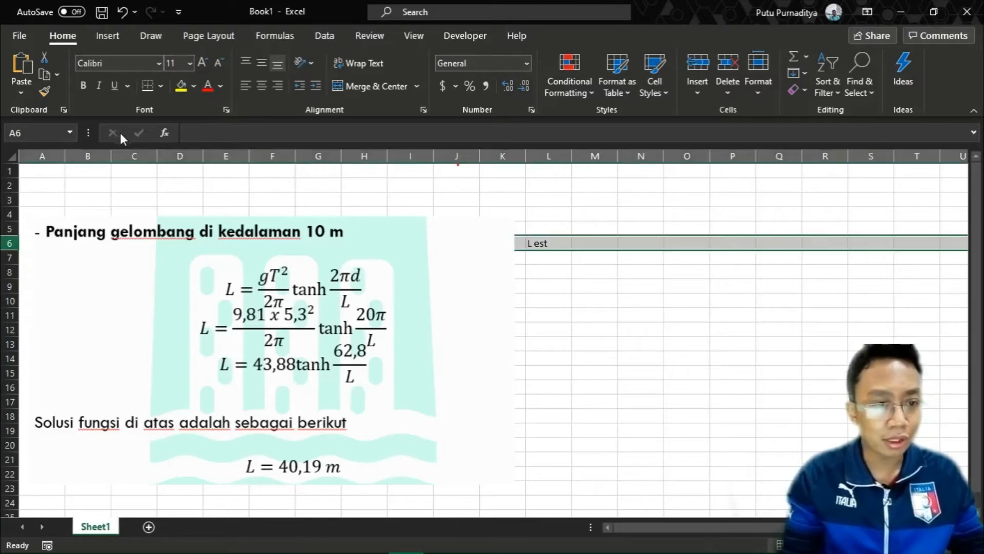
click(83, 86)
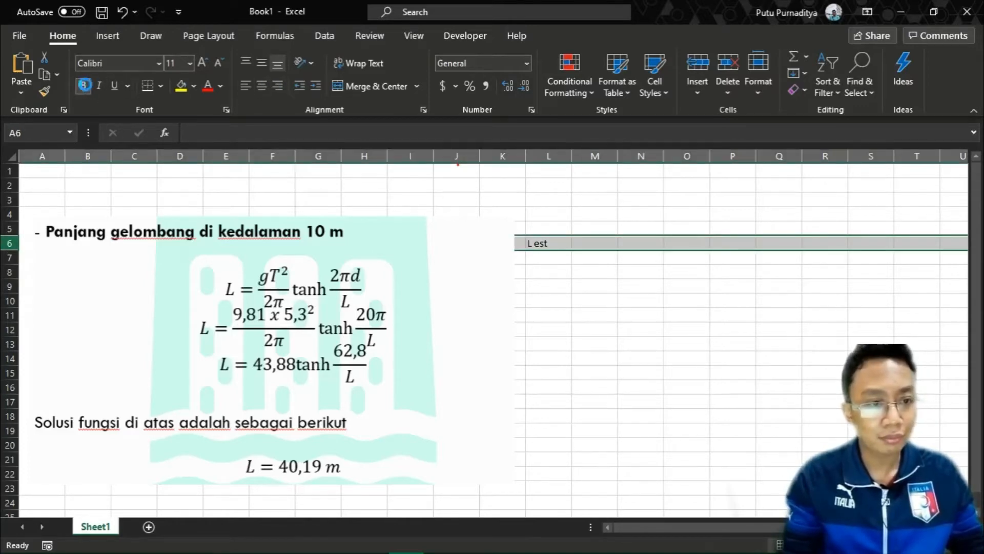
click(261, 85)
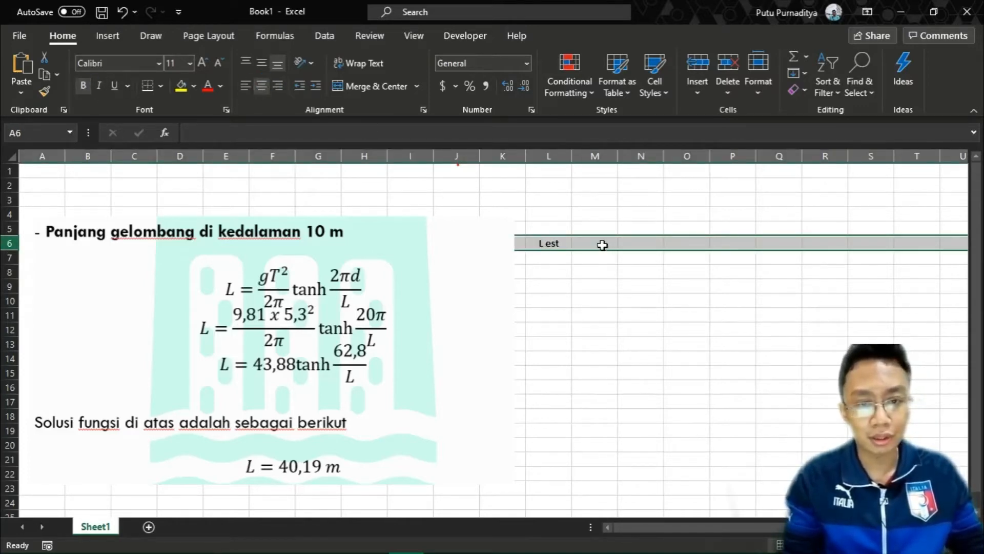
Enter the column headings g, T, phi and d in cells M6 to P6
click(602, 243)
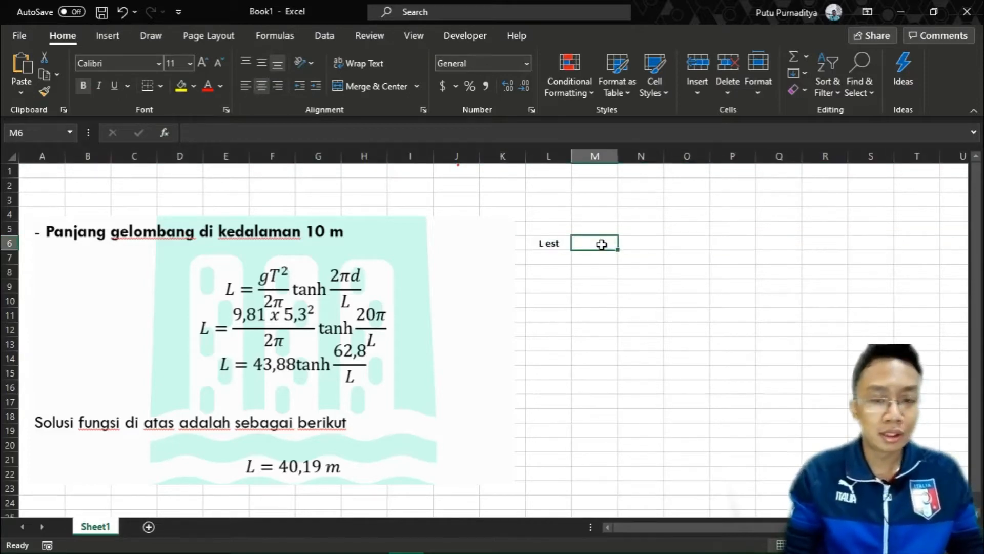
text(g)
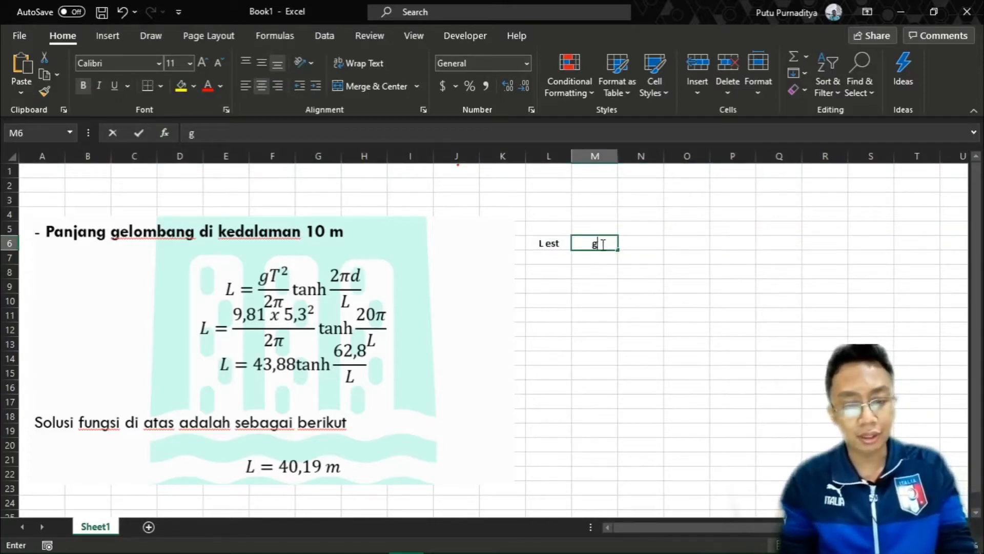
key(Tab)
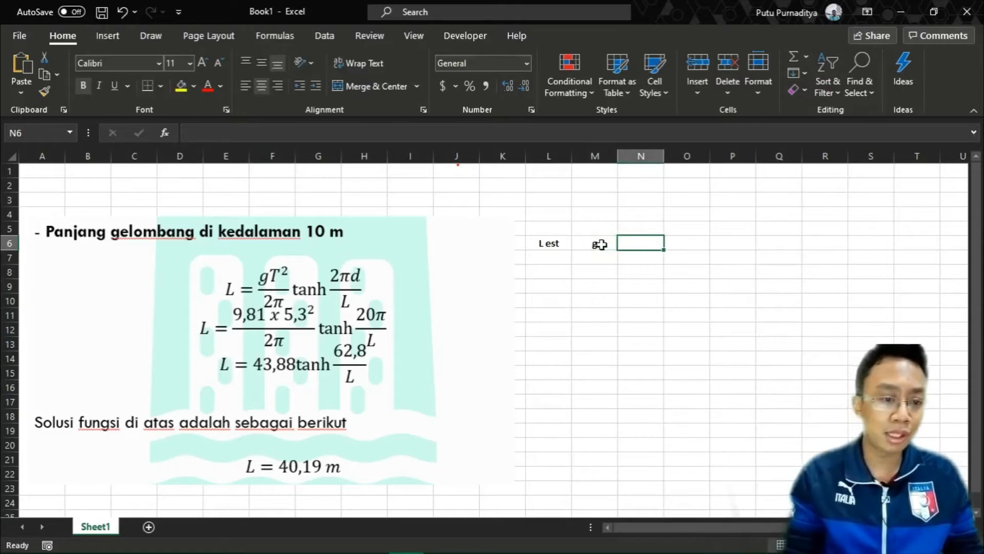
text(T)
key(Tab)
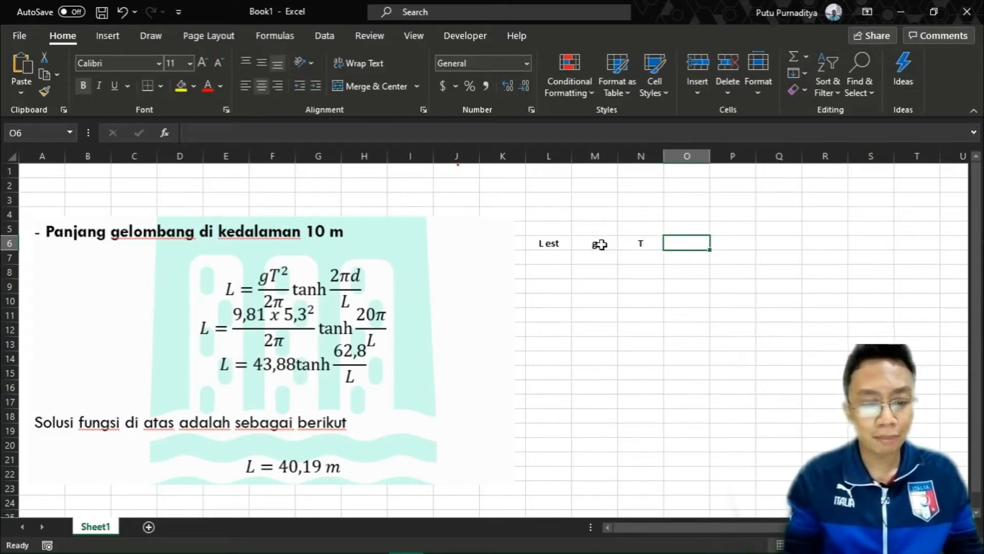
text(phi)
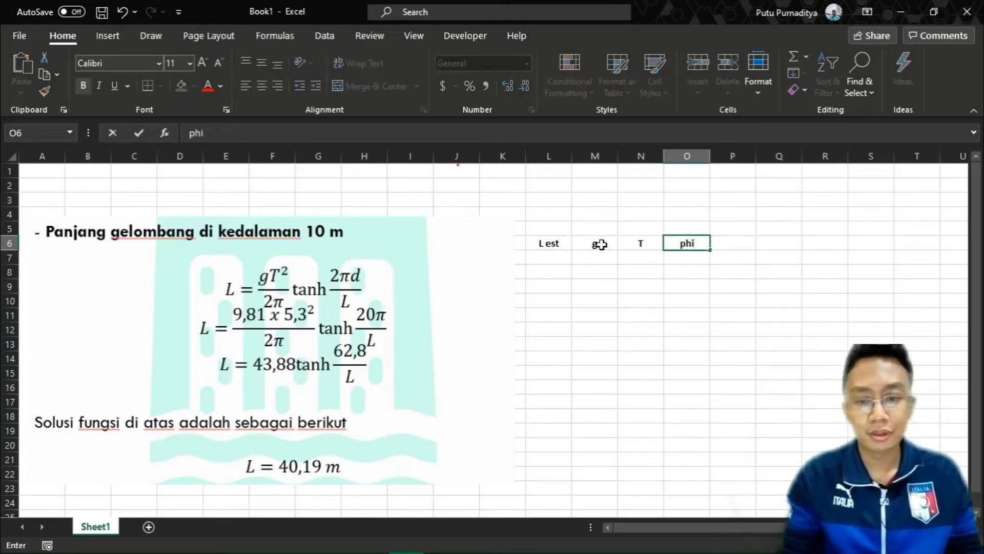
key(Tab)
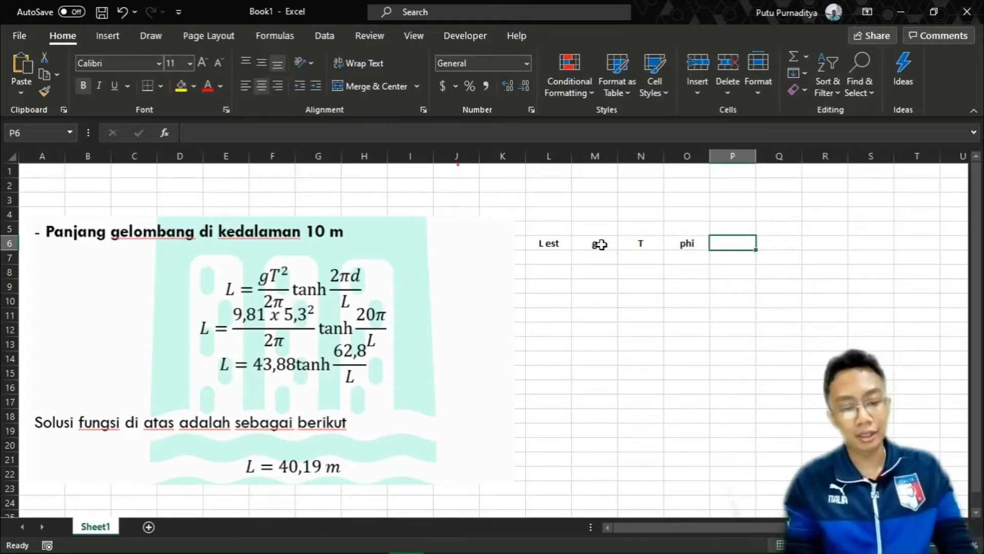
text(d)
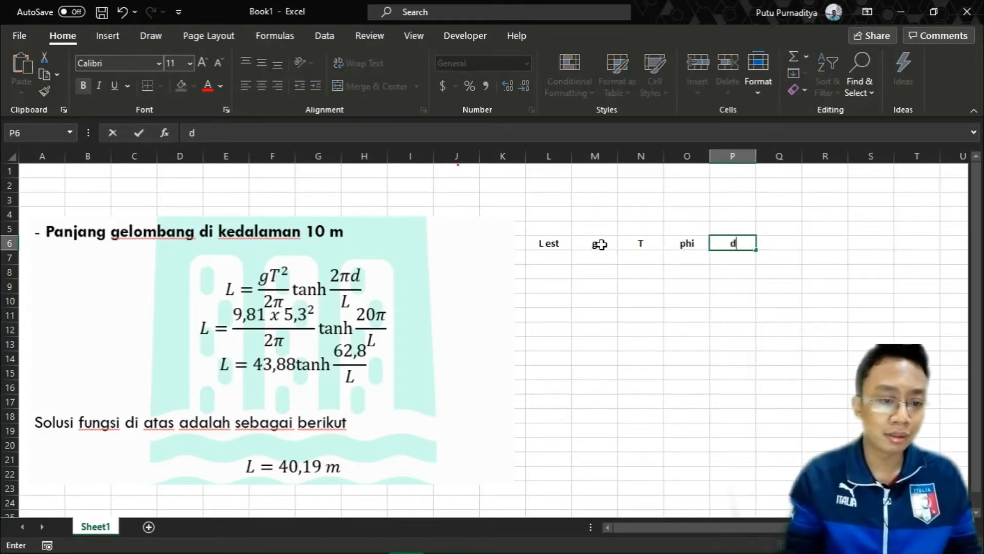
key(Tab)
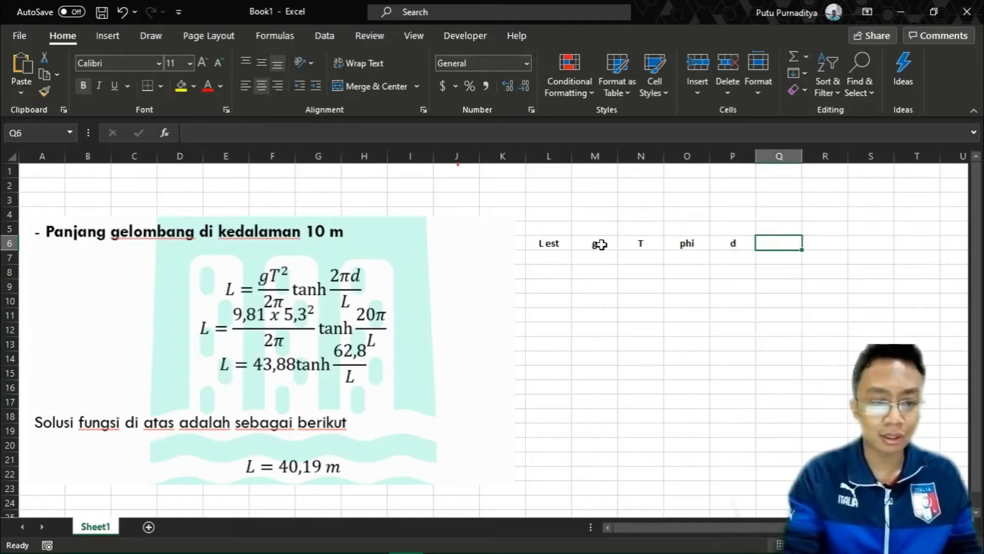
Enter the headings "L hasil" in Q6 and "Delta L" in R6
text(L)
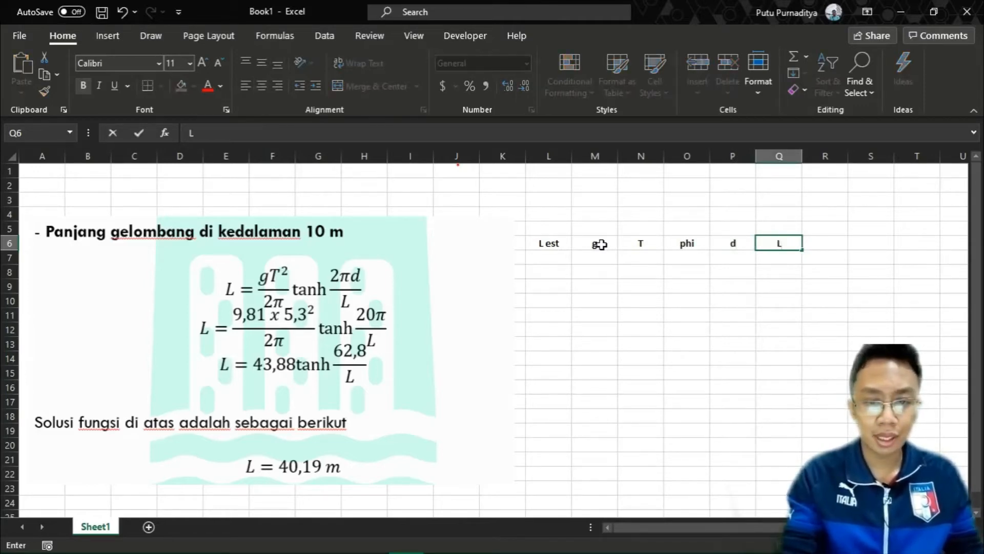
text( hasil)
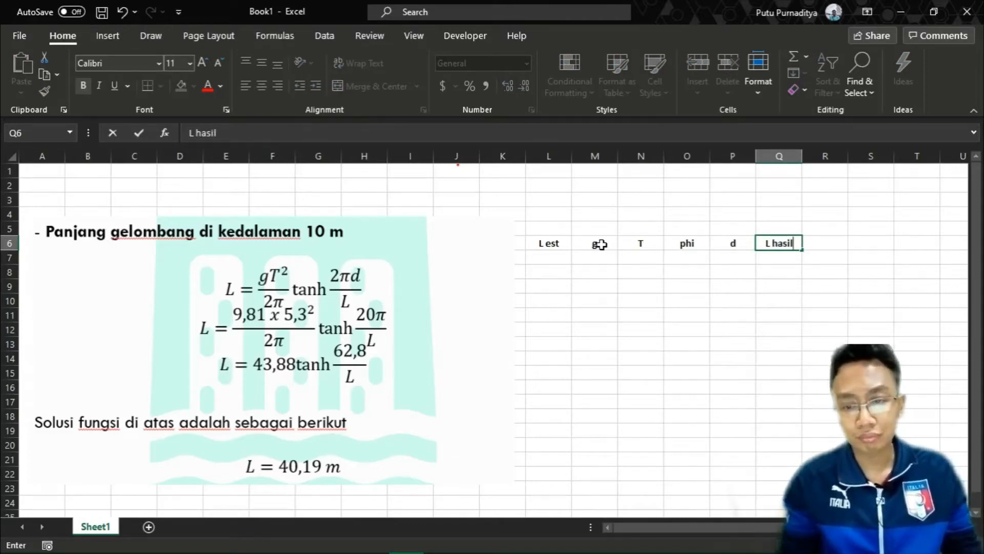
key(Tab)
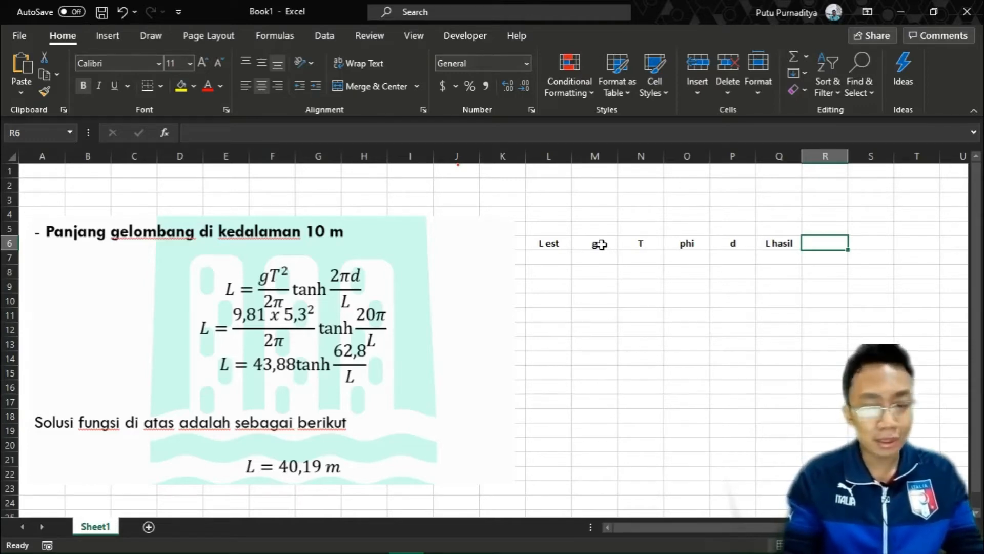
text(De)
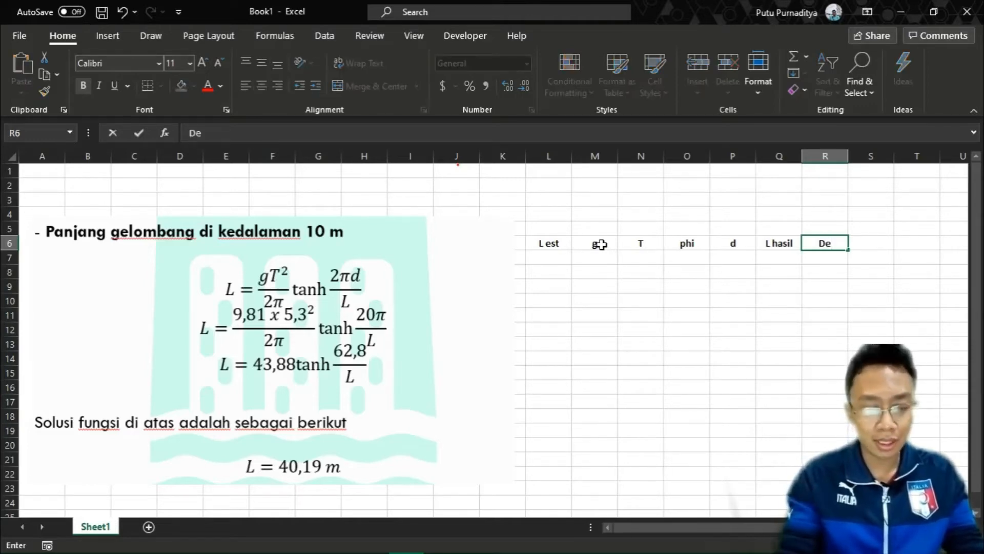
text(lta :)
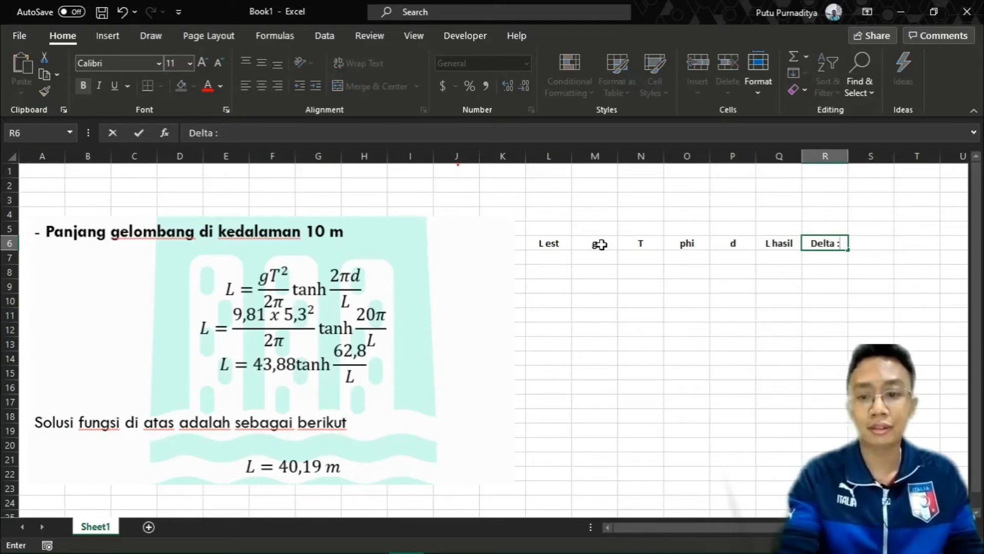
key(BackSpace)
text(L)
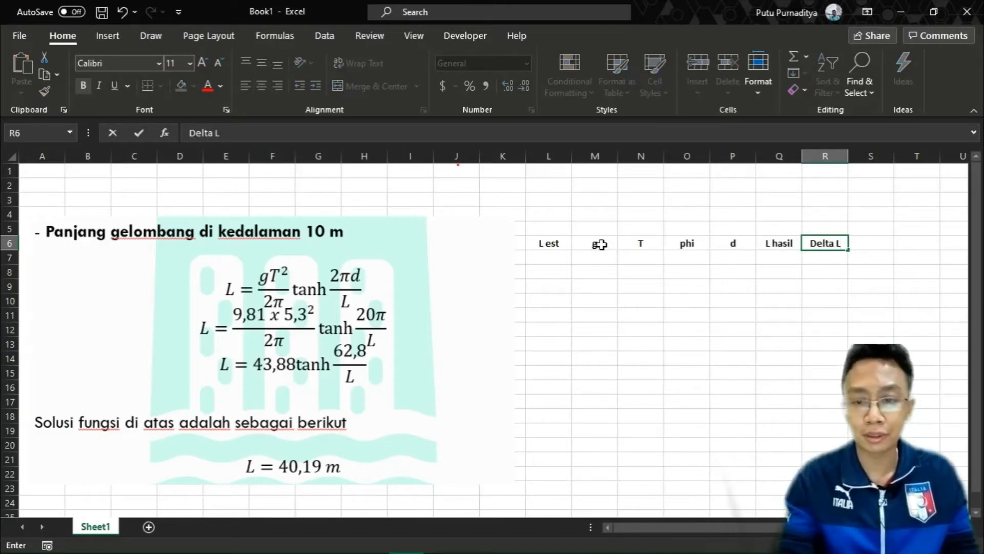
key(Return)
Centre the contents of row 7 horizontally, directly below the headings
drag(554, 244, 818, 235)
click(560, 256)
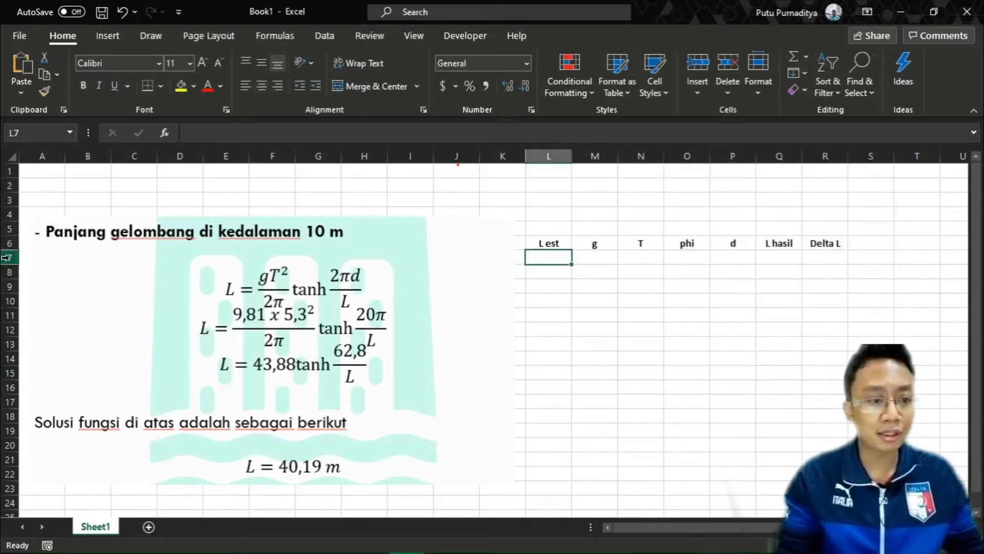
click(9, 257)
click(262, 85)
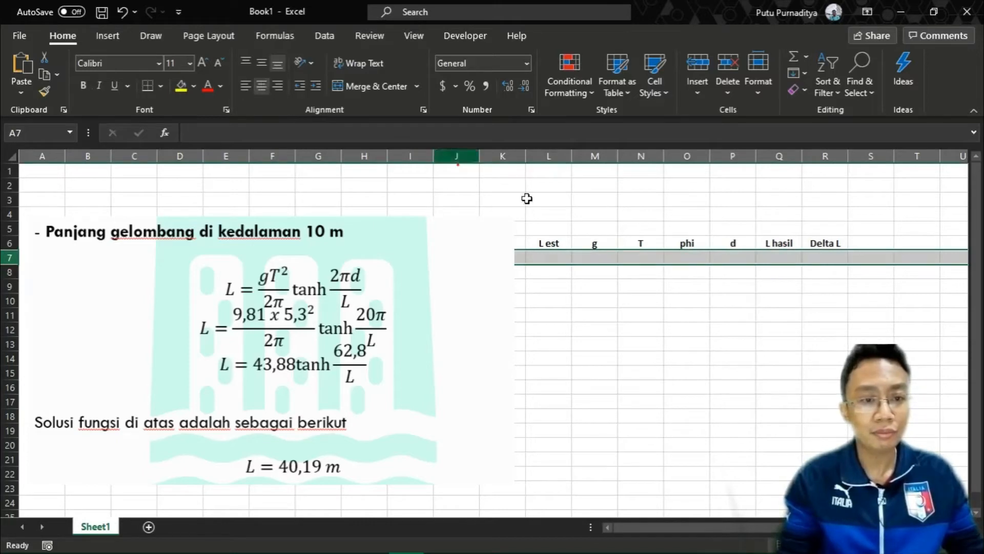
Enter 9.81 under g in M7 and 5.3 under T in N7
click(553, 255)
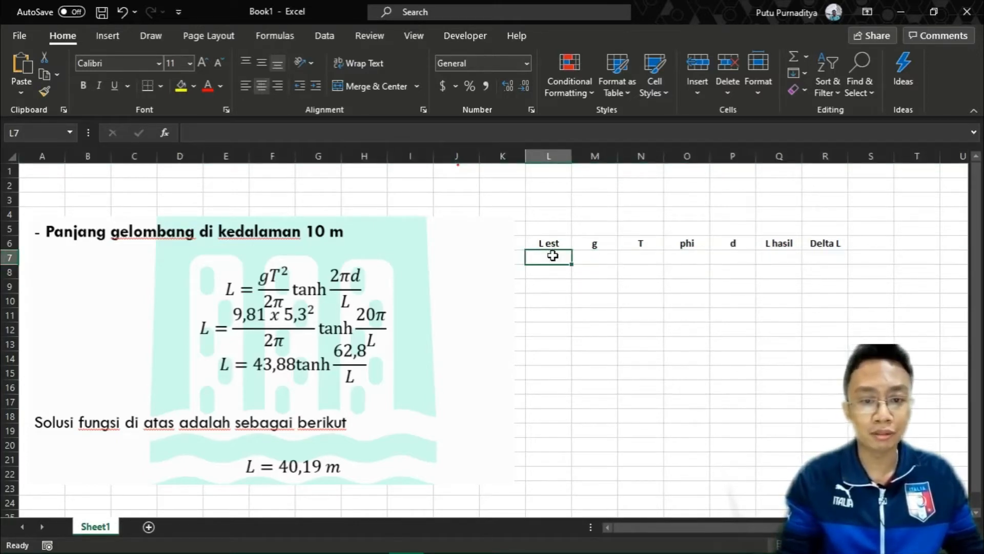
click(582, 257)
text(9)
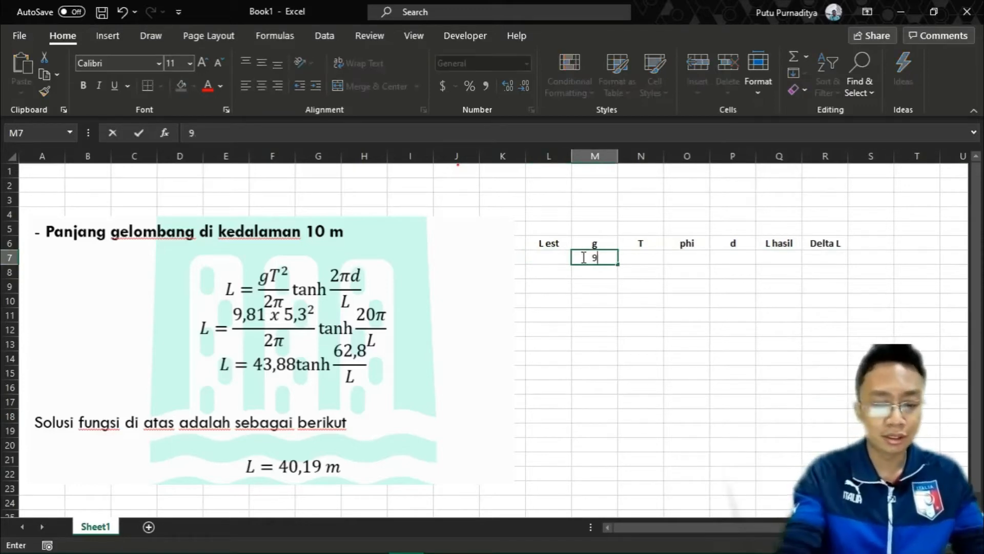
text(.81)
key(Tab)
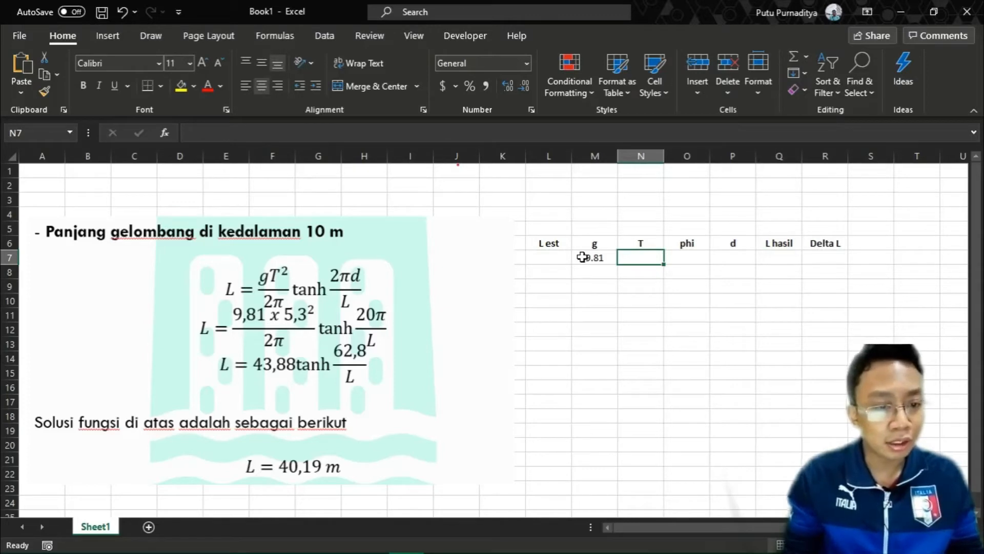
text(5.3)
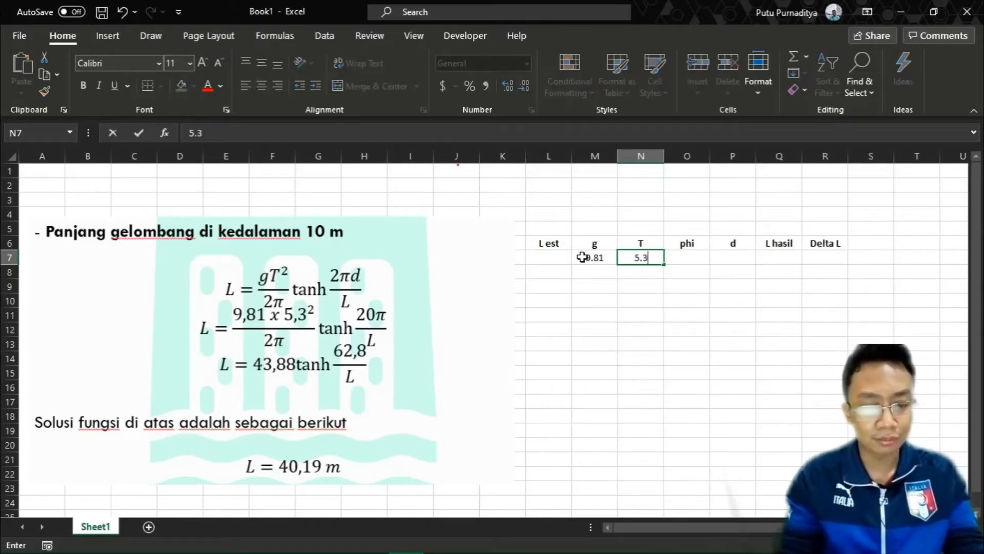
key(Tab)
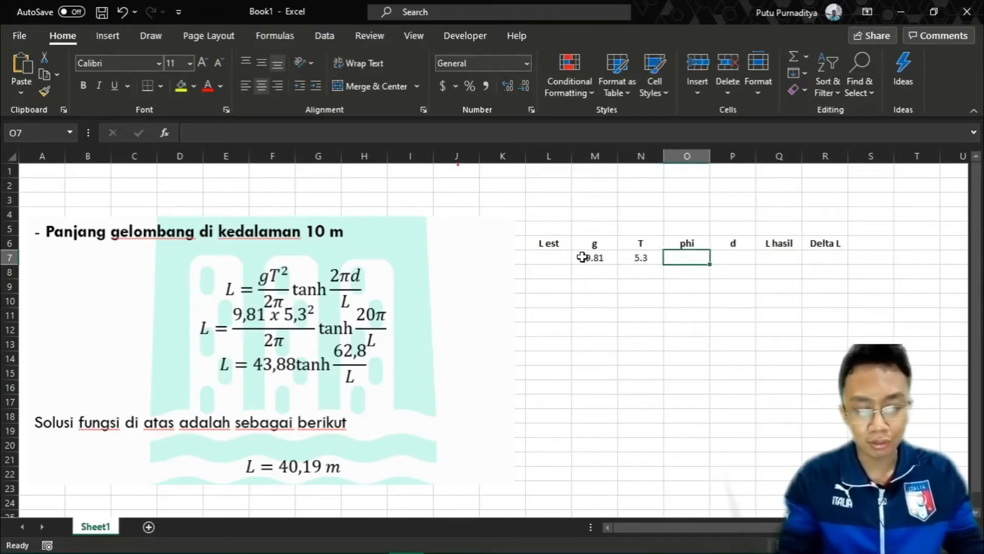
Enter the formula =22/7 under phi in cell O7
text(=)
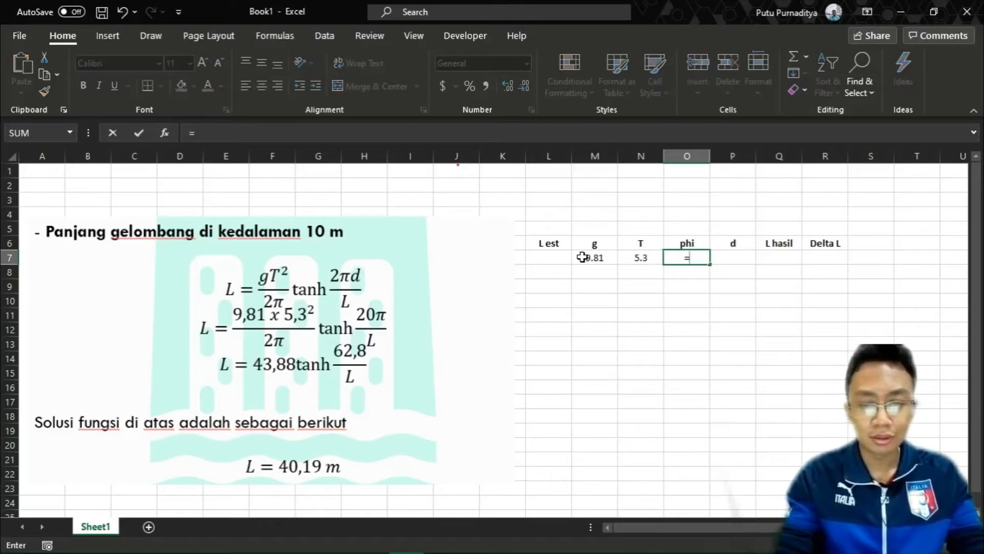
text(22/7)
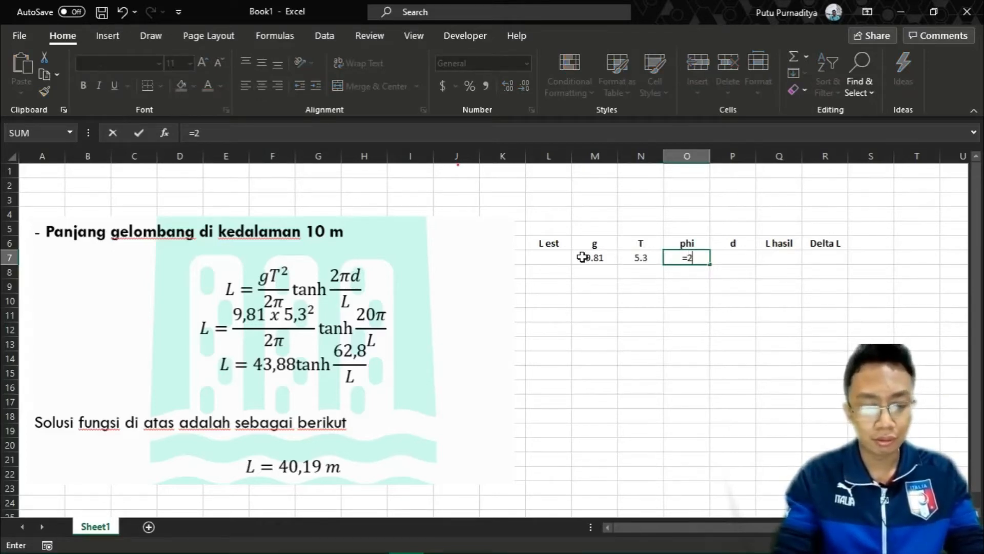
key(Tab)
key(Left)
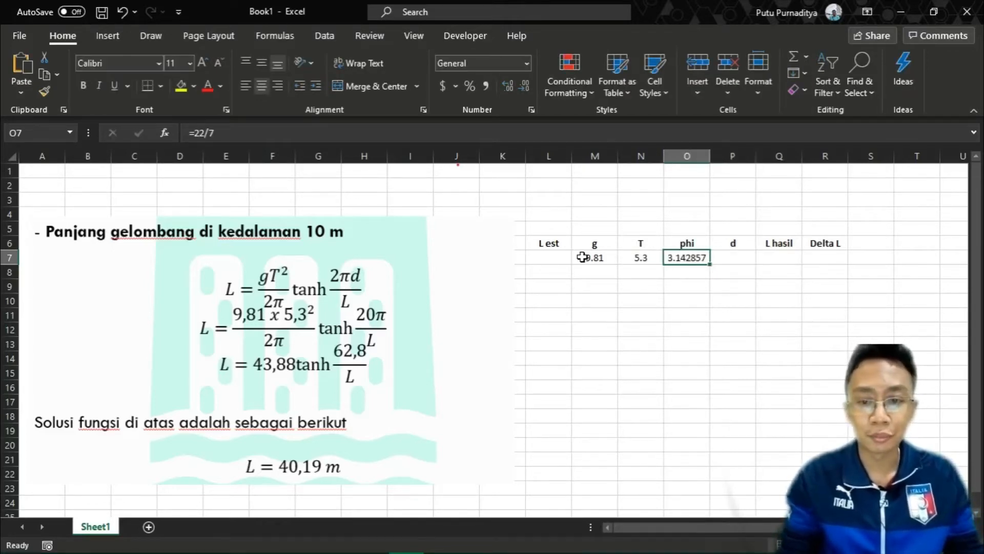
key(Right)
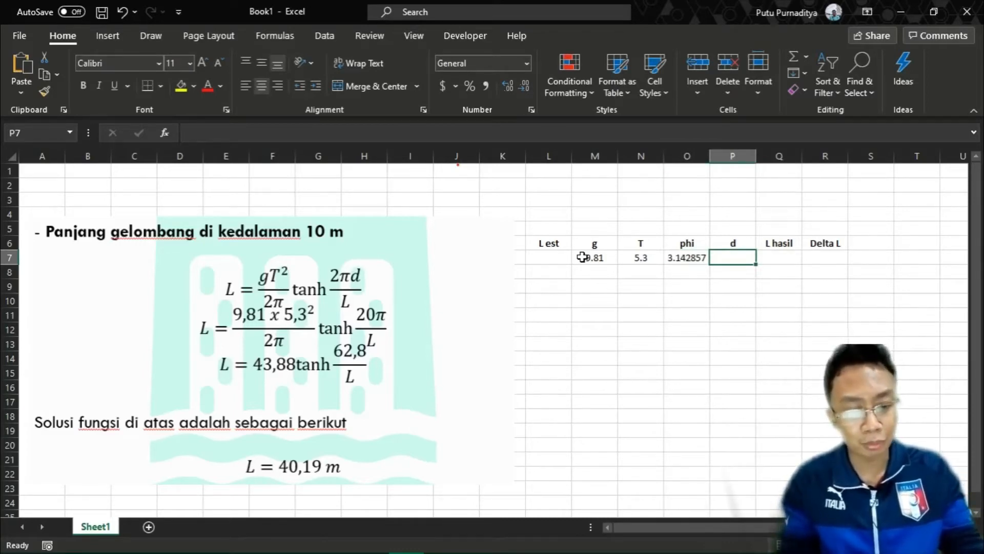
Enter 10 under d in cell P7
text(10)
key(Tab)
Fill the cells below L est, L hasil and Delta L (L7, Q7 and R7) with yellow
key(Left)
key(Left)
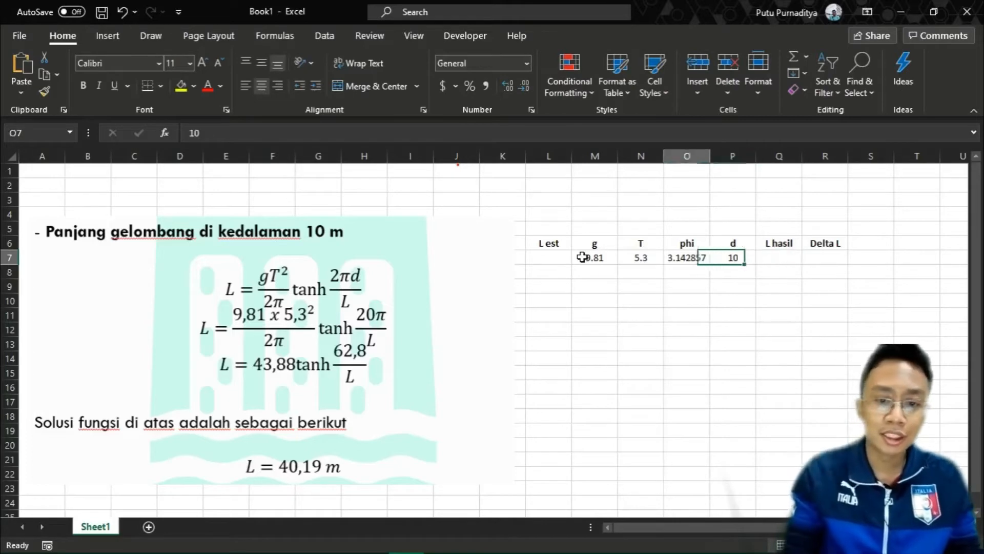
key(Left)
key(Left)
key(Left)
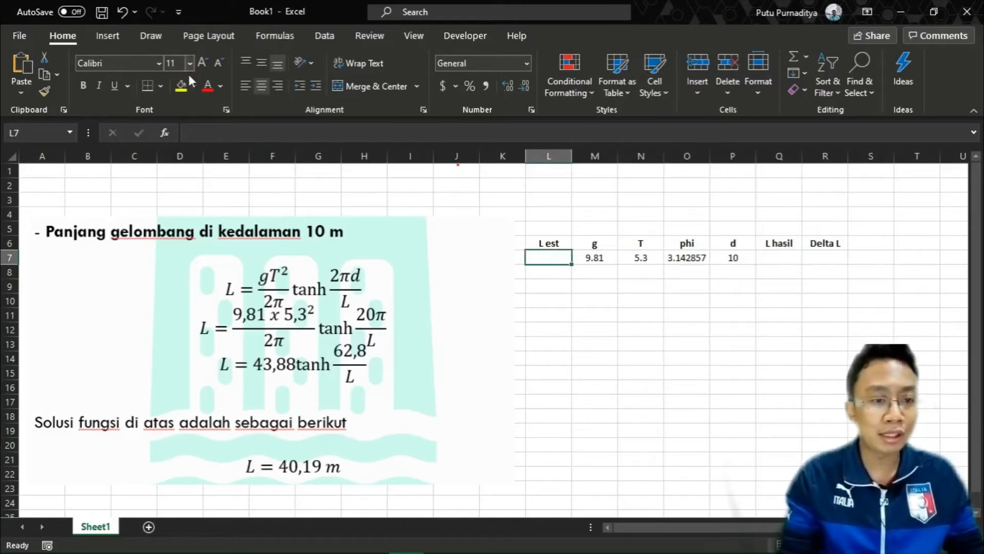
click(181, 86)
click(786, 261)
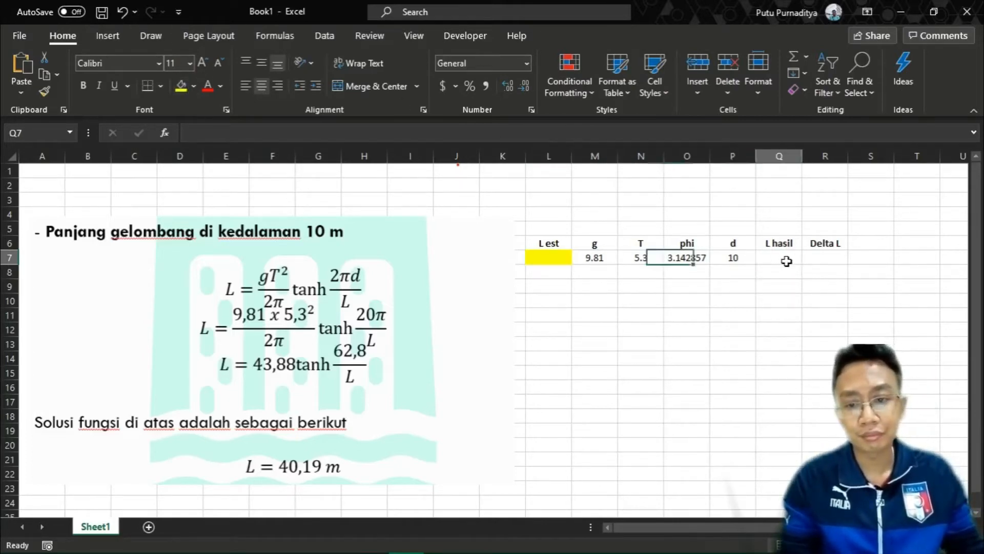
drag(787, 261, 818, 257)
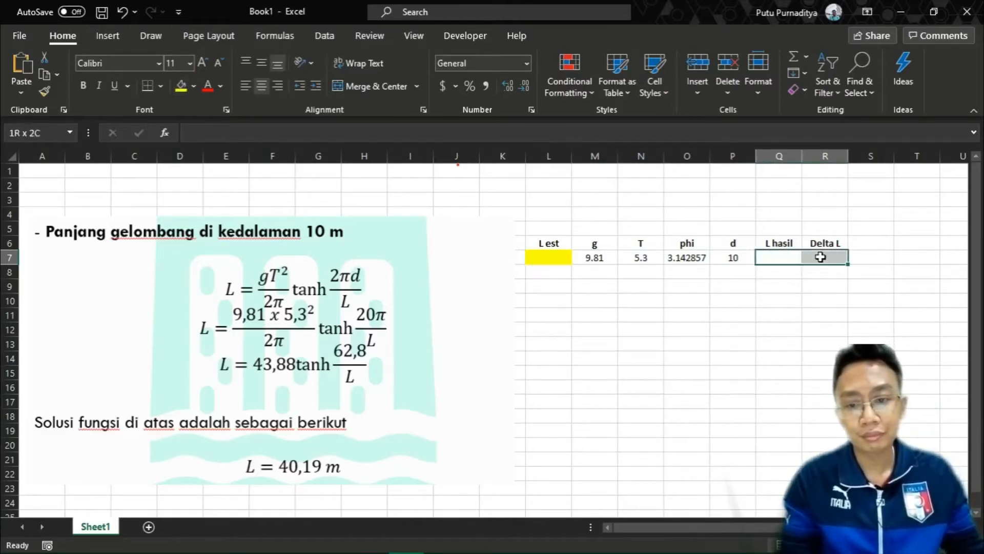
click(182, 86)
Enter 2 as the trial value under L est in L7, finishing on the L hasil cell Q7
click(554, 255)
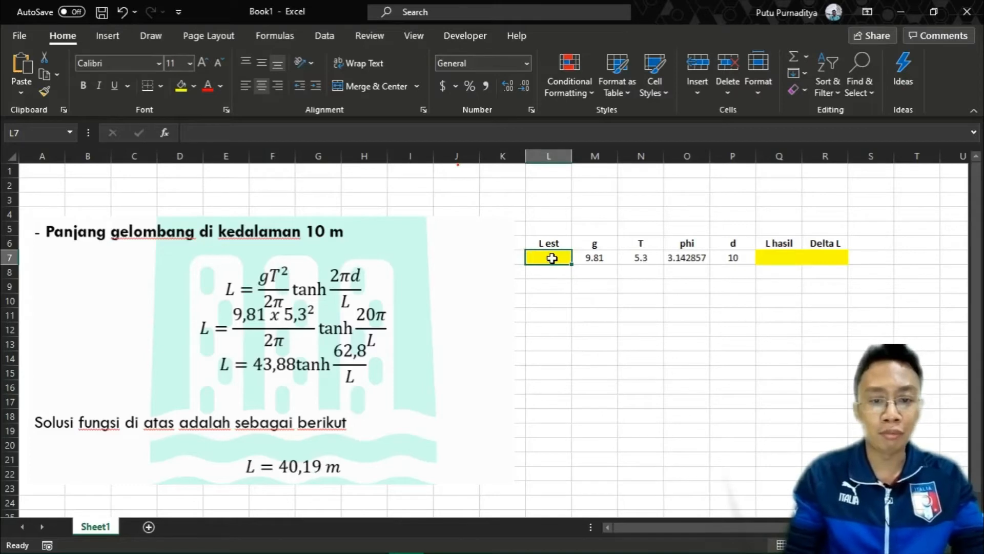
text(2)
key(Tab)
key(Tab)
key(Tab)
key(Tab)
key(Tab)
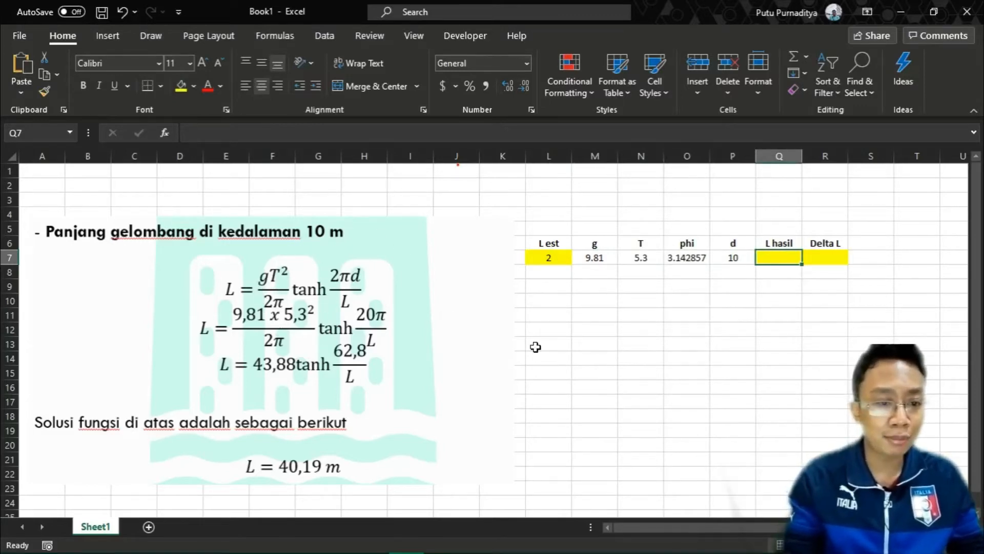
Start a formula in cell L9 with an opening parenthesis
click(557, 285)
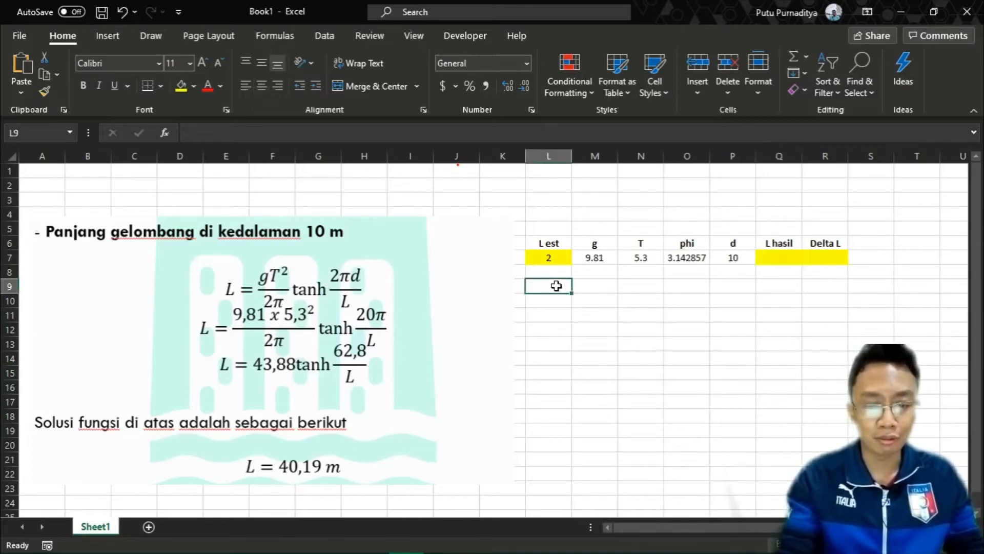
text(=()
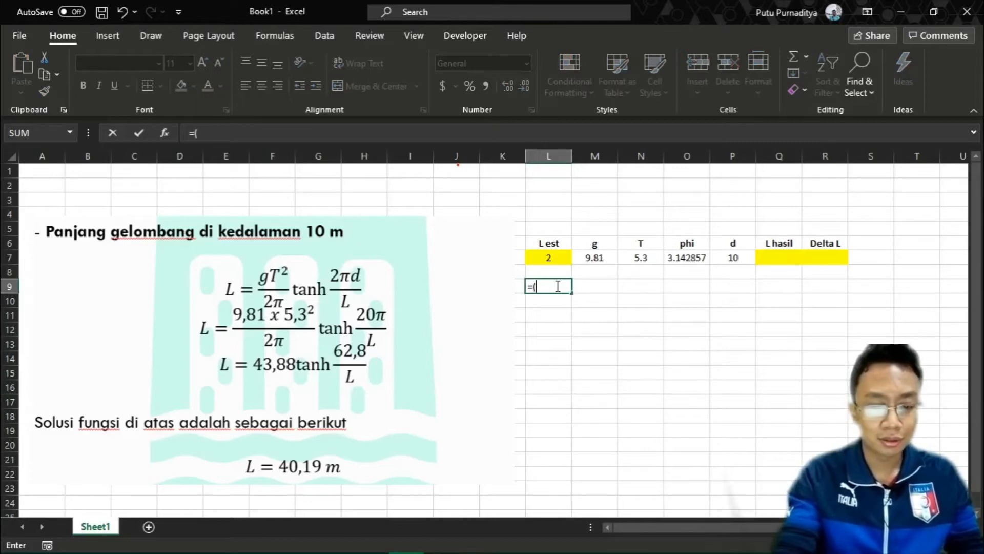
text(9.91)
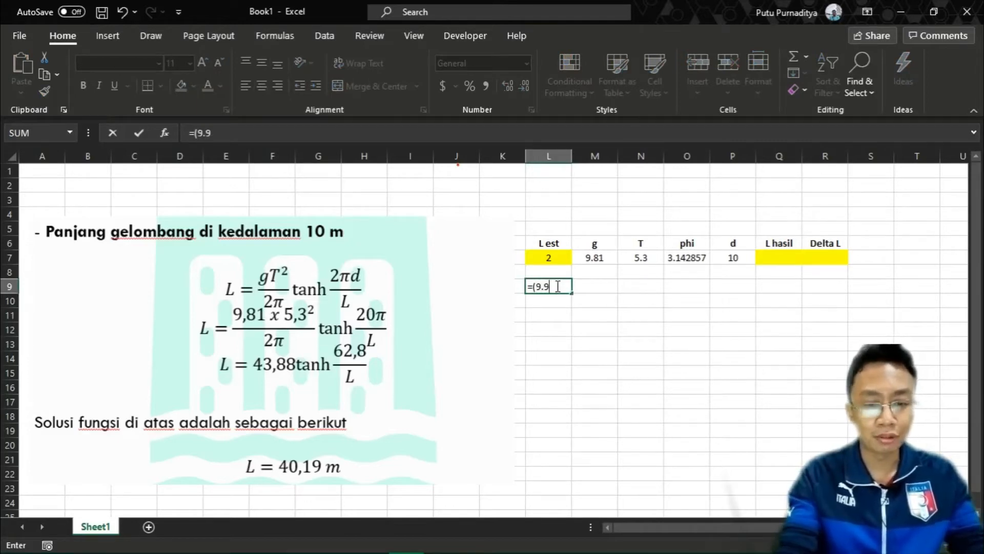
key(BackSpace)
key(BackSpace)
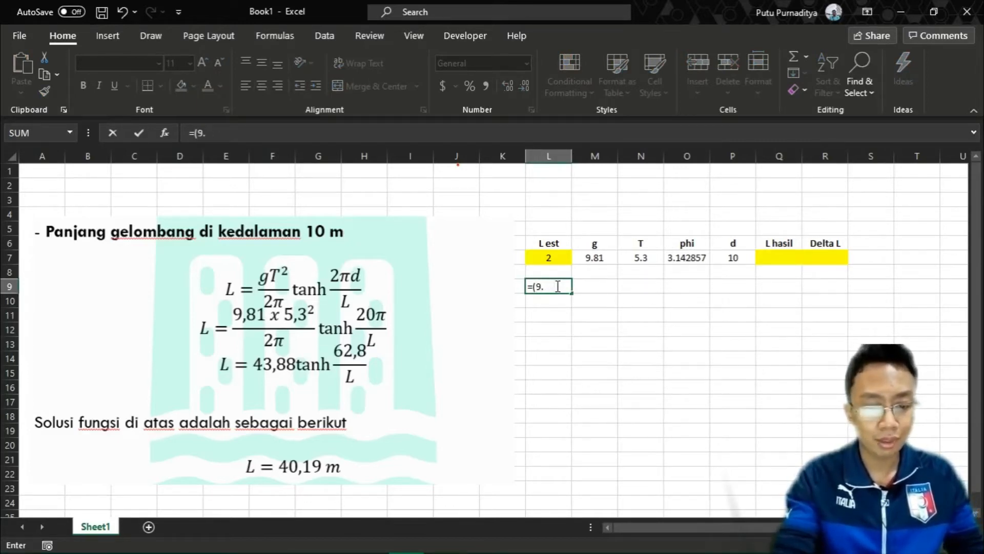
text(8)
key(BackSpace)
key(BackSpace)
key(BackSpace)
key(BackSpace)
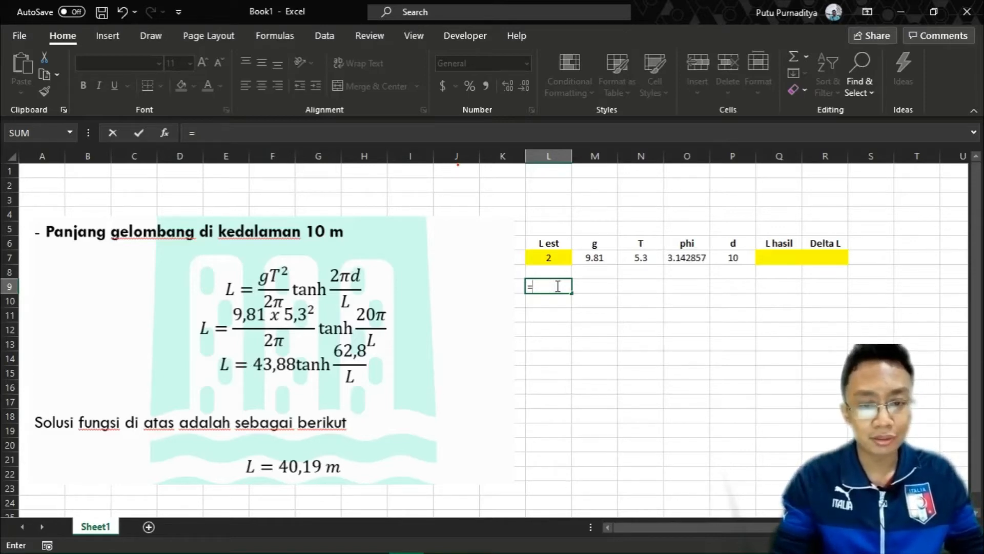
text(()
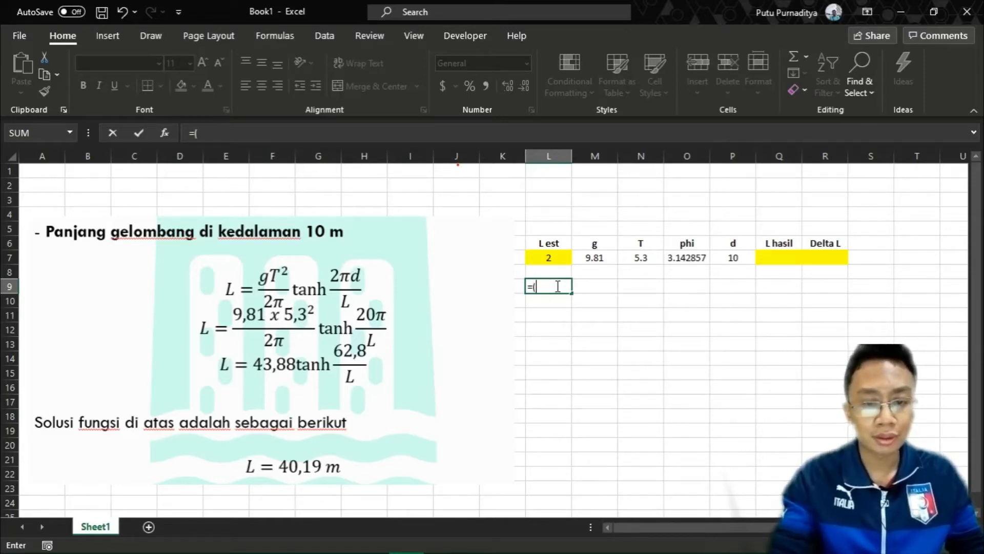
Complete the formula in L9 as =(M7*N7^2)/(2*O7) for the gT²/2π part of the equation
click(599, 256)
text(*)
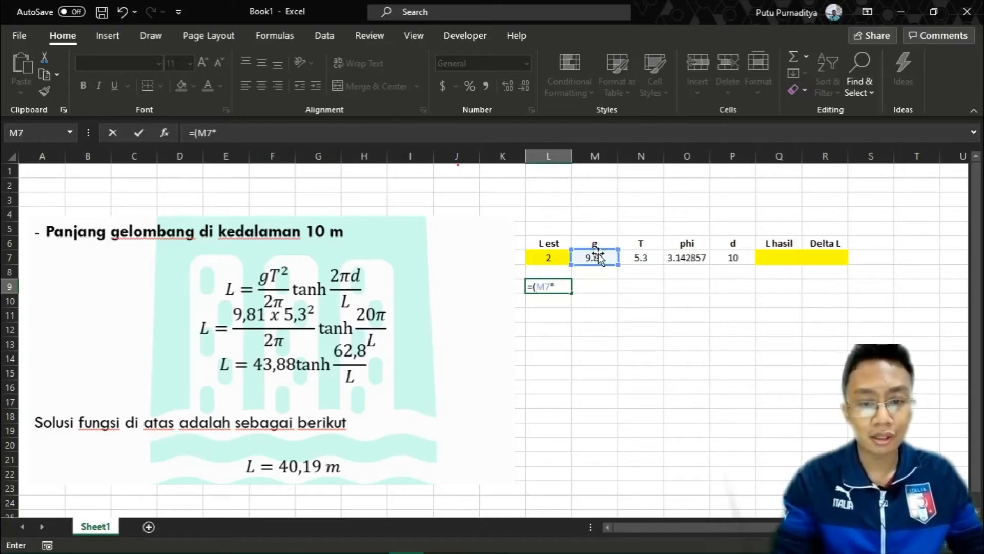
click(641, 257)
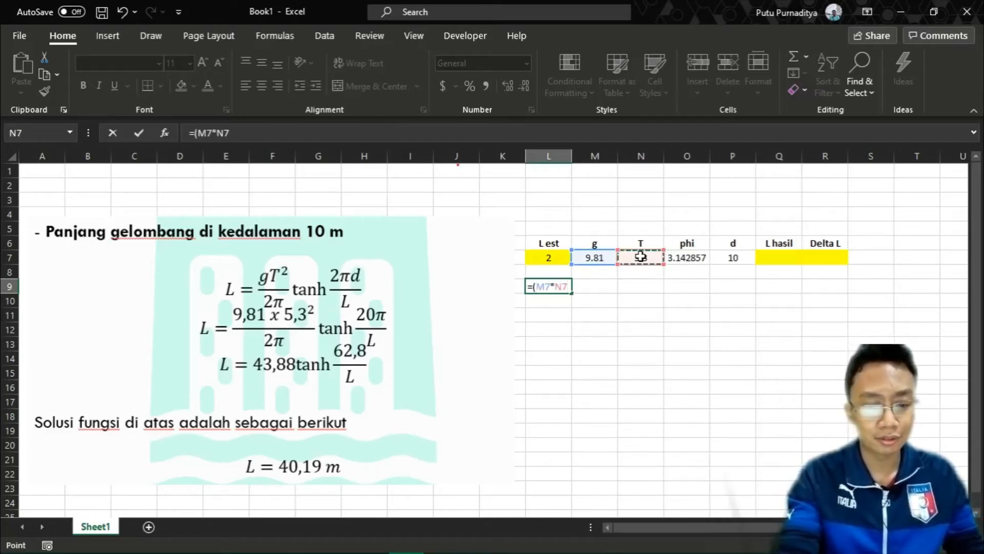
text(^)
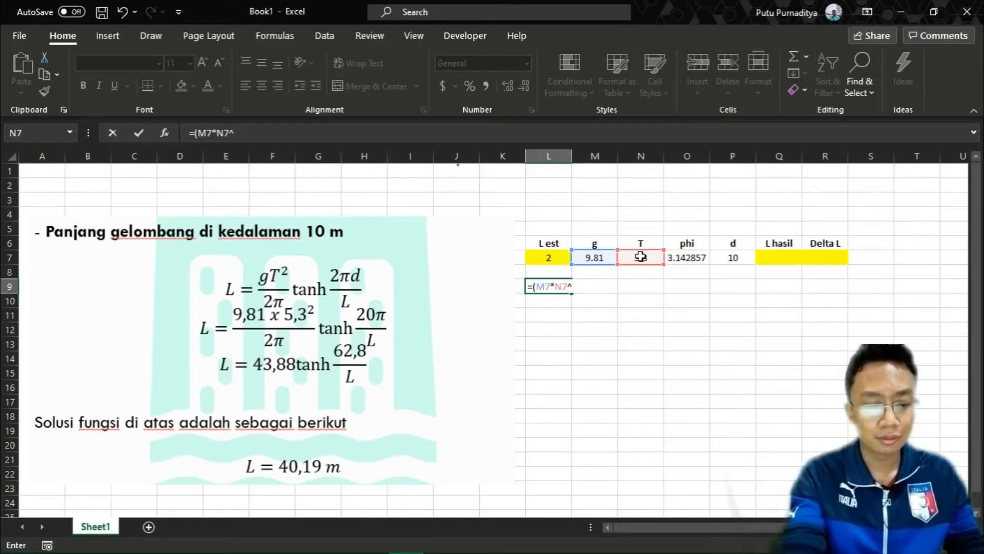
text(2)
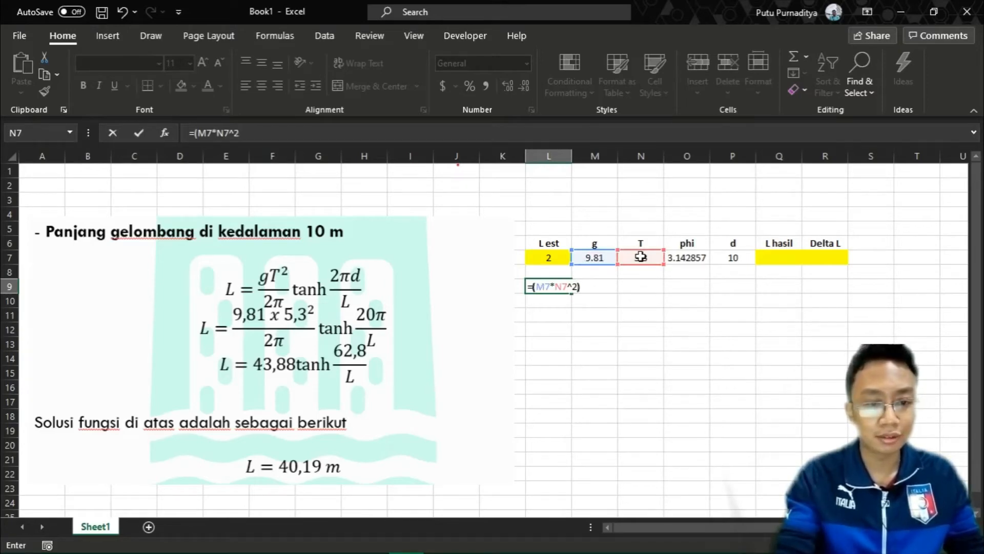
text()/)
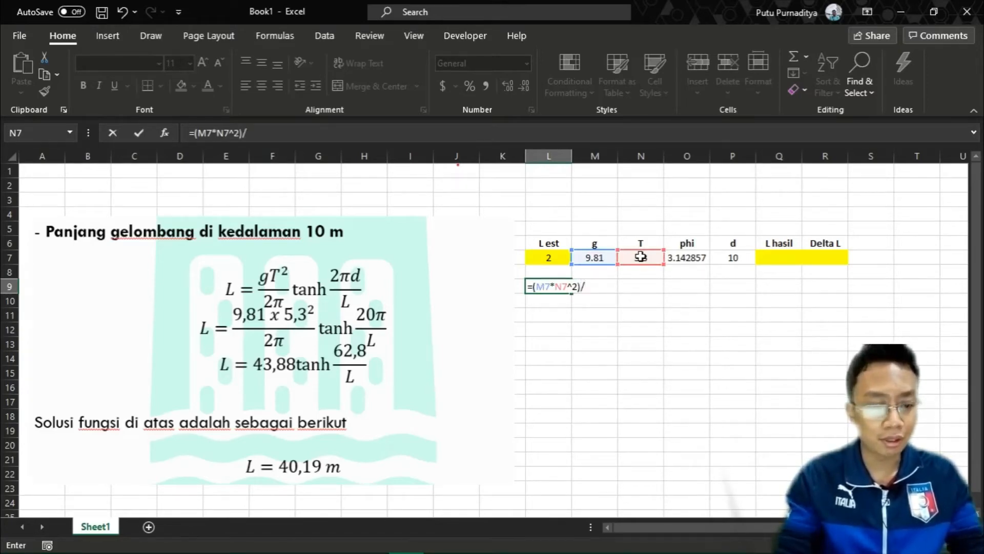
text((2*)
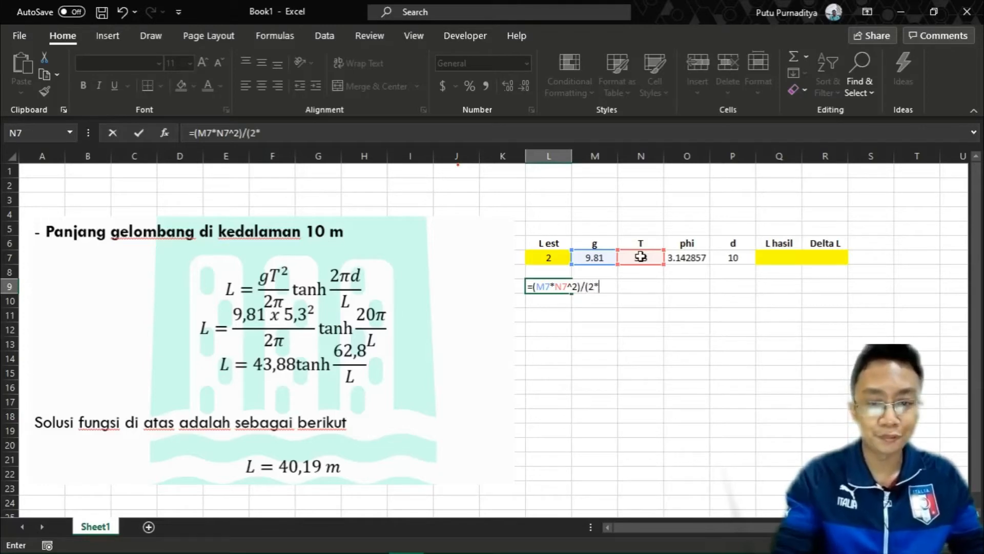
click(672, 260)
text())
key(Return)
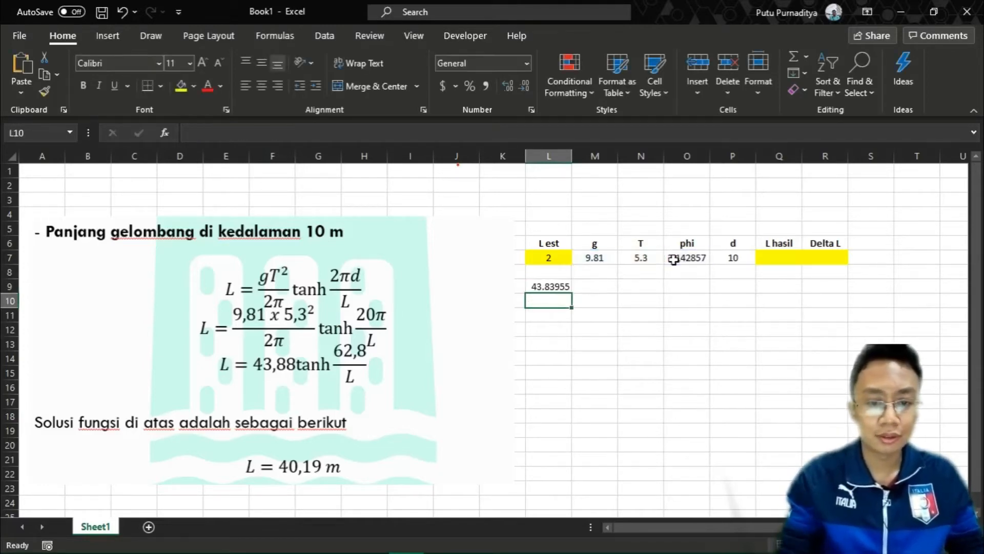
key(Up)
key(Right)
key(Left)
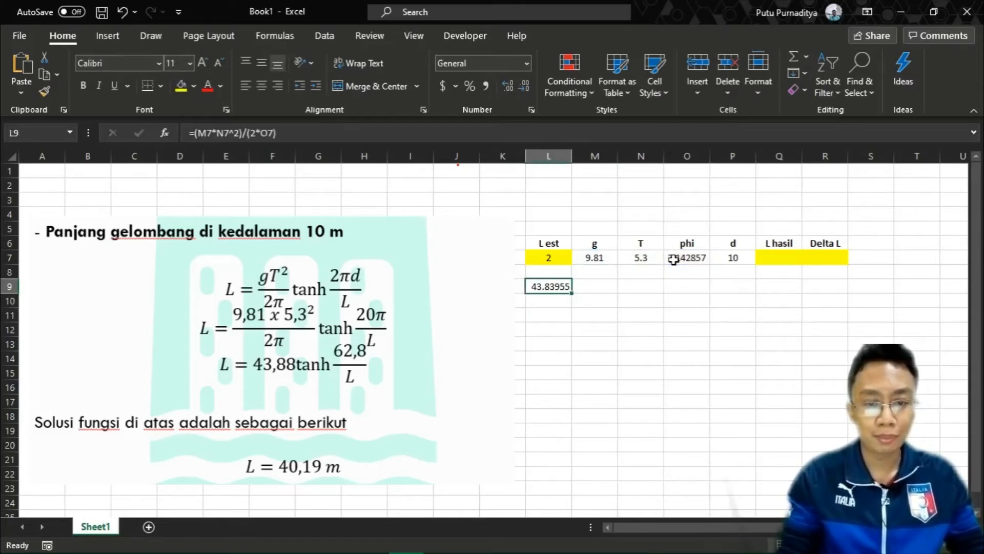
key(Right)
text(pembilan)
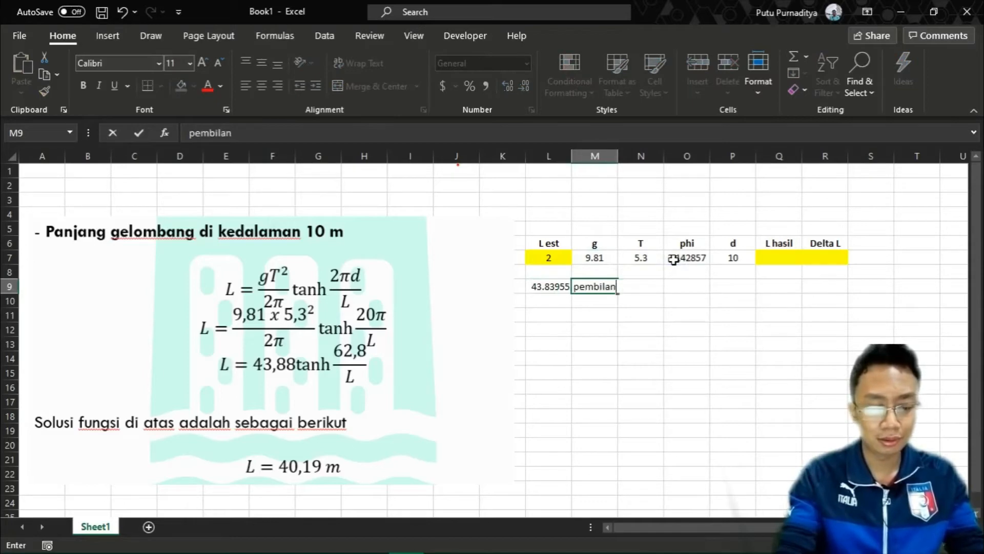
text(g)
key(Return)
text(peny)
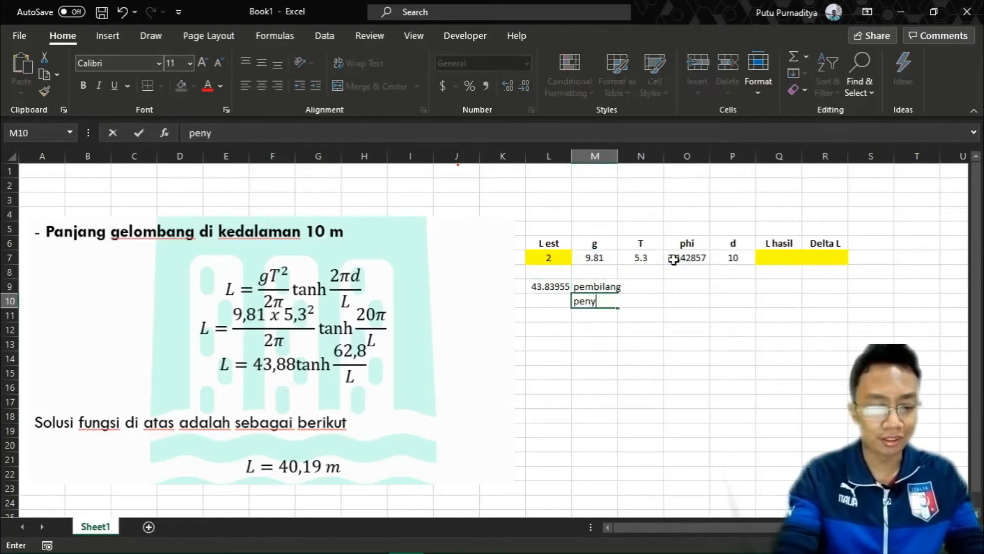
key(BackSpace)
key(BackSpace)
key(BackSpace)
key(BackSpace)
key(Up)
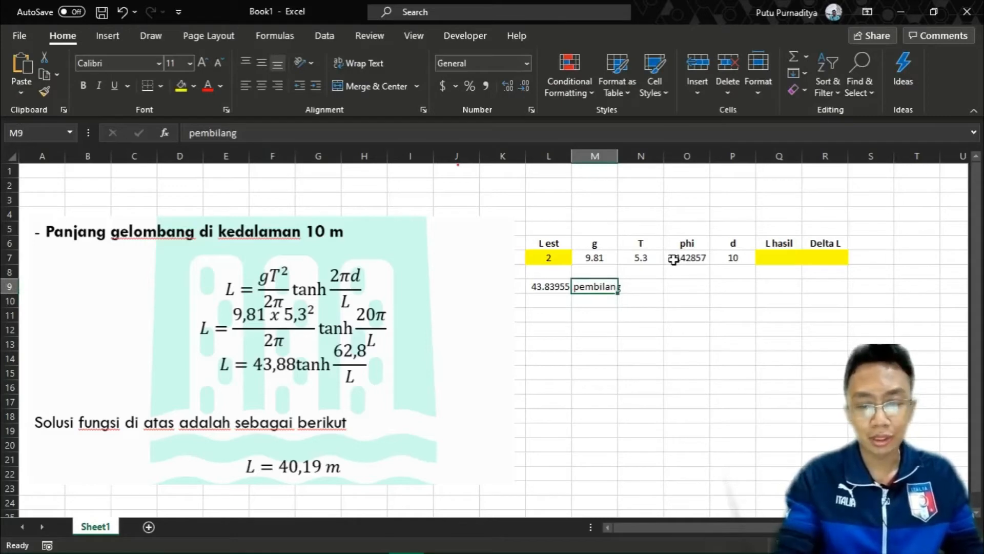
key(Delete)
key(Left)
key(Down)
key(Up)
key(Right)
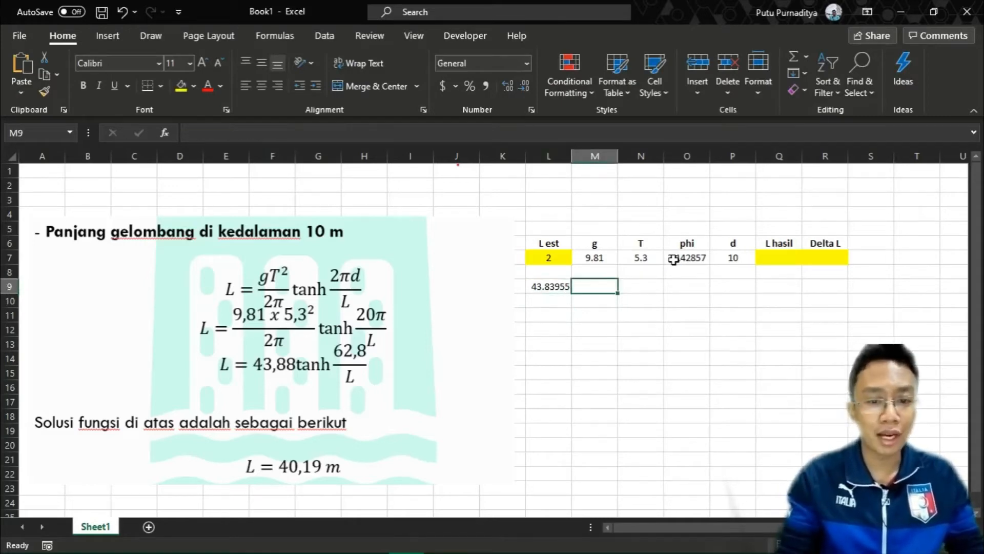
Enter the labels "a" in M9 and "b" in M10 and centre both horizontally
text(a)
key(Return)
key(Up)
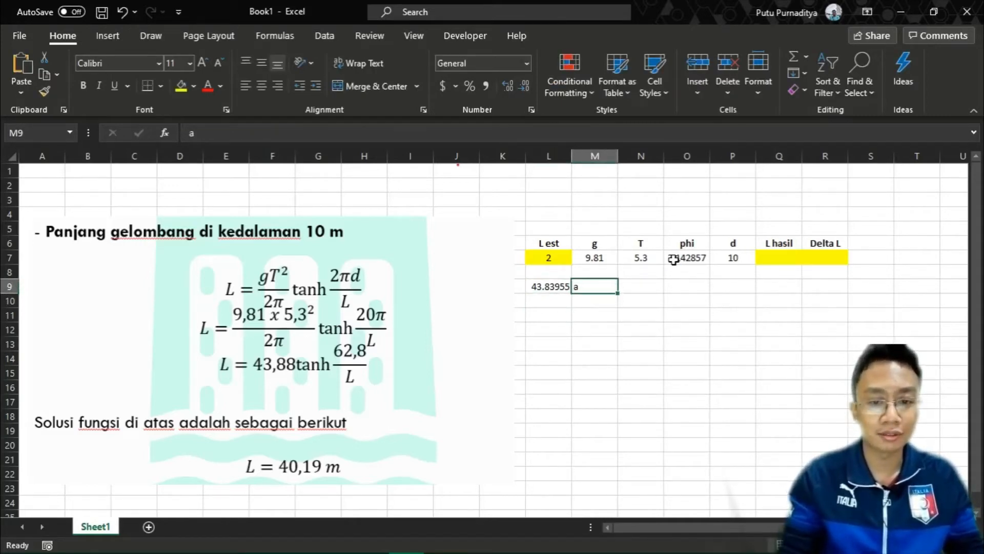
click(261, 86)
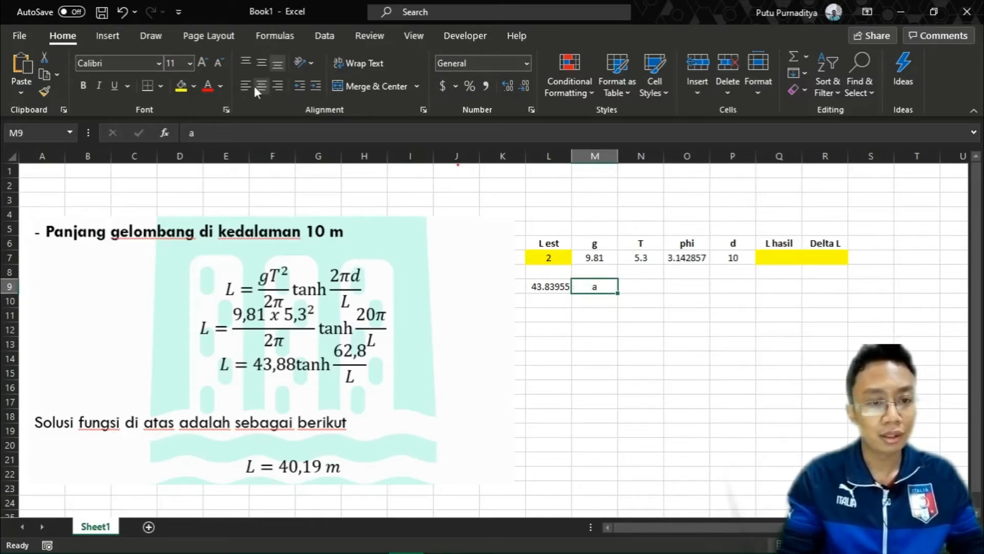
key(Down)
text(b)
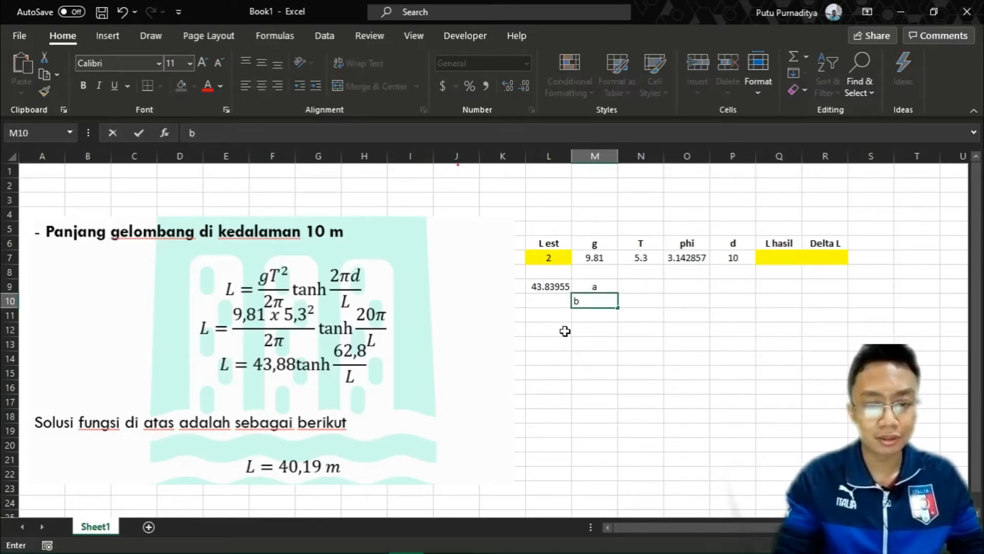
key(Return)
key(Up)
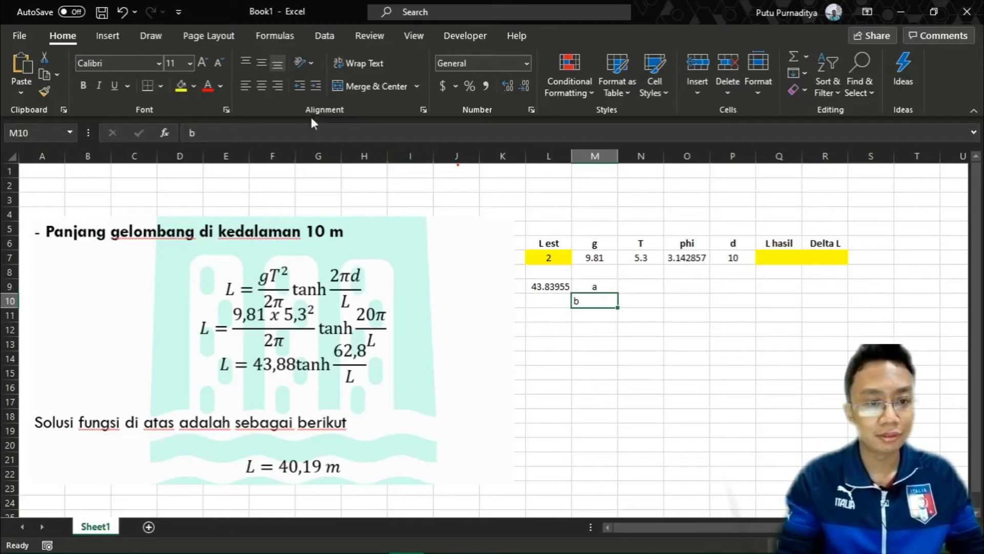
click(261, 86)
Enter the formula =TANH((2*O7*P7)/(L7)) in L10 for the tanh(2πd/L) part of the equation
click(549, 301)
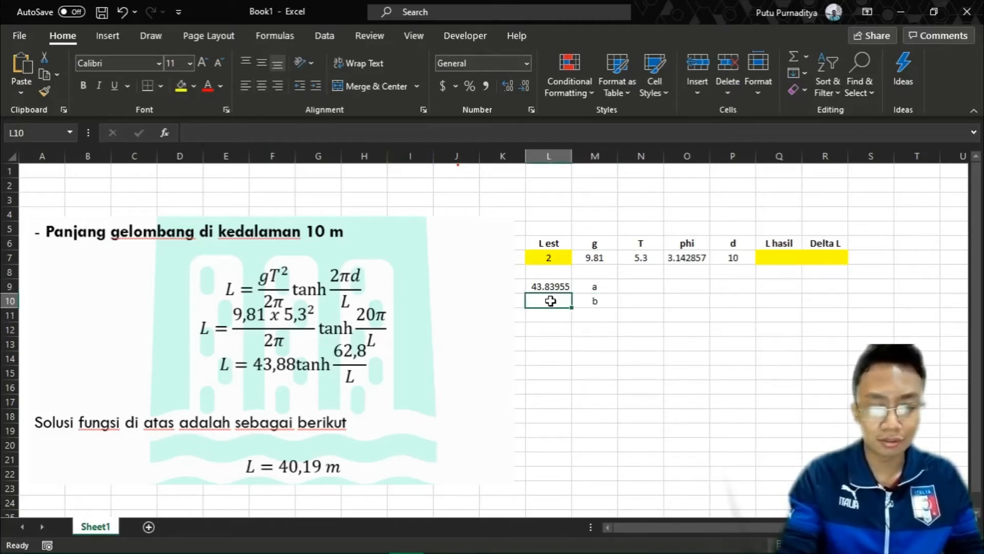
text(=ta)
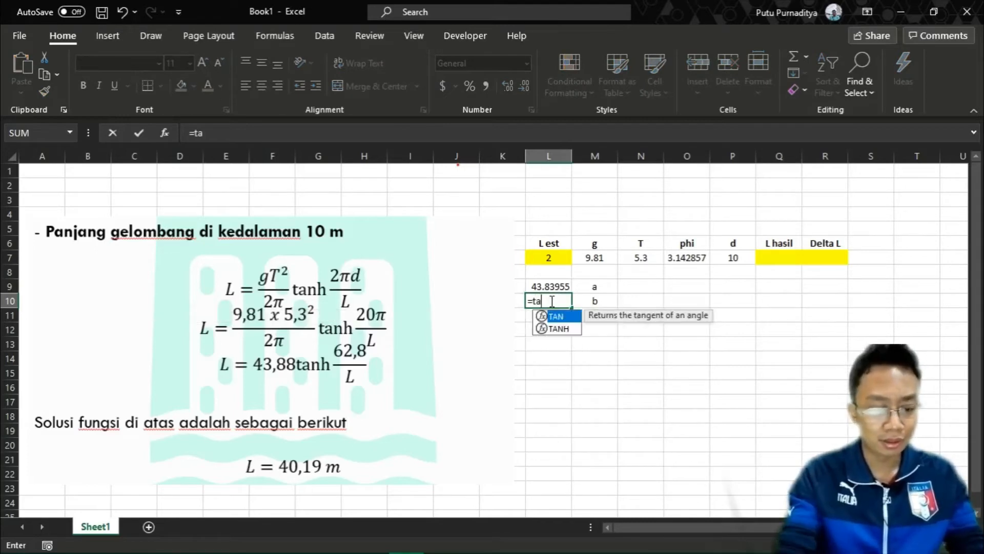
text(nh()
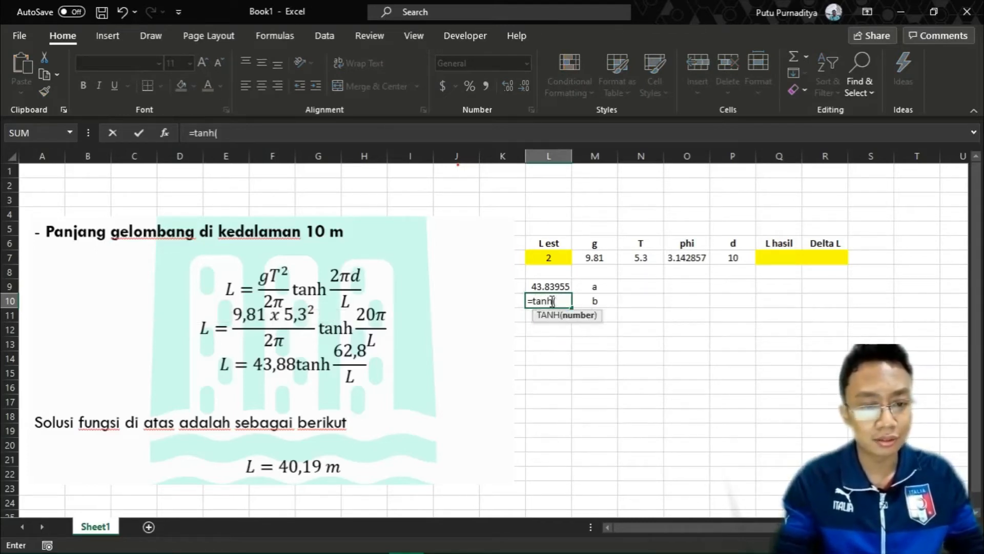
text(()
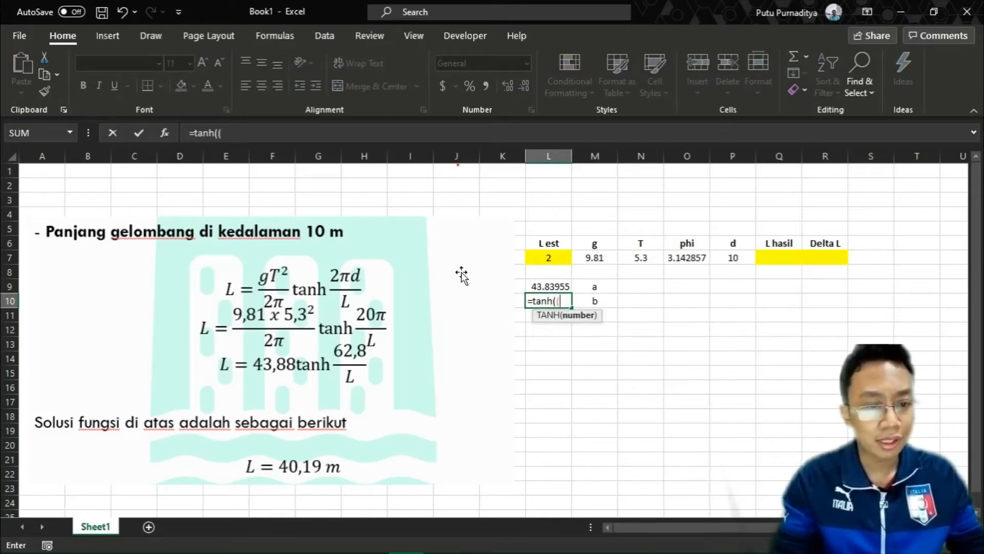
text(2)
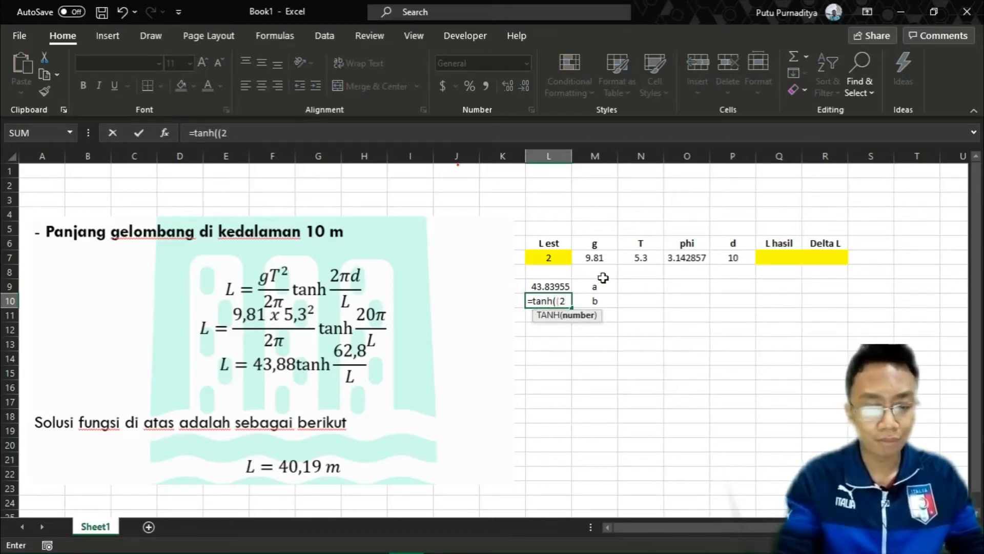
text(*)
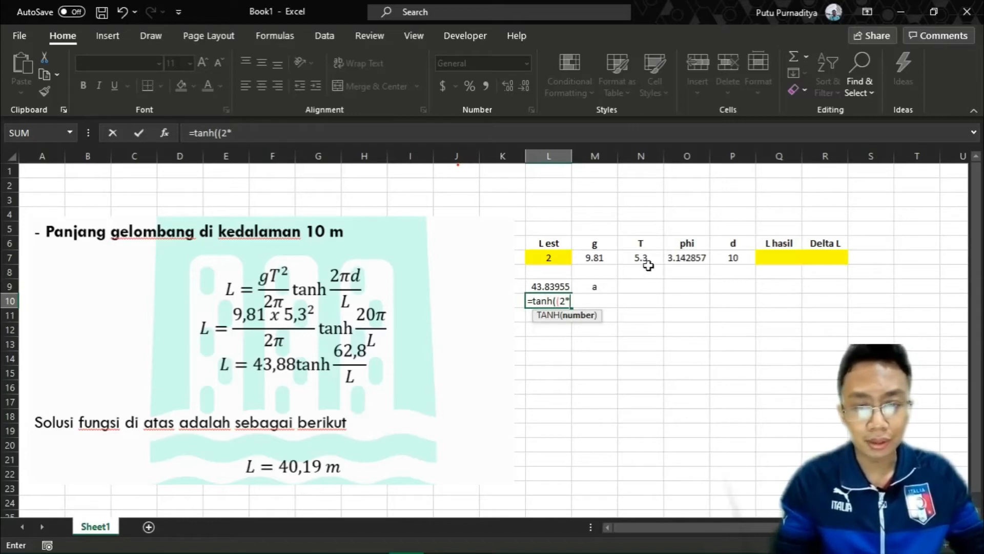
click(687, 258)
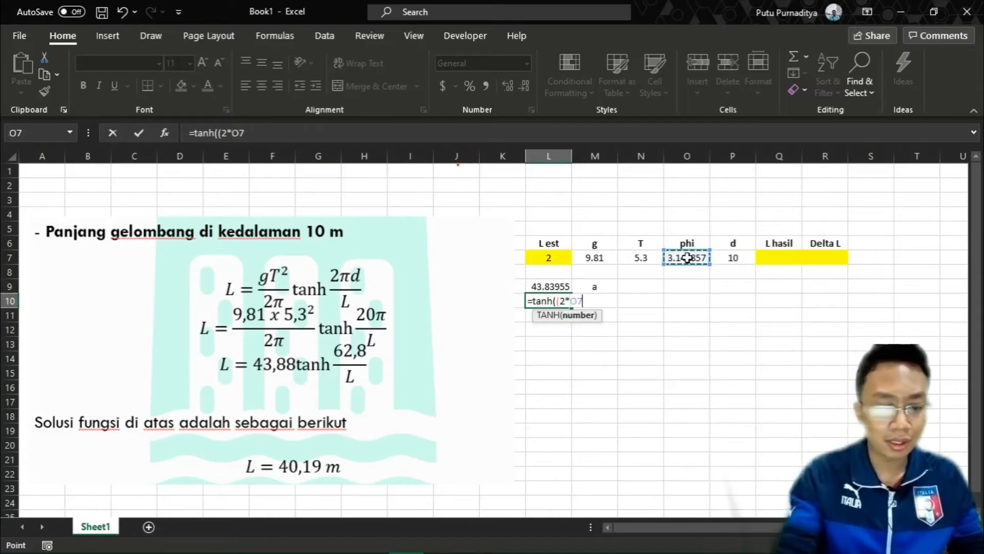
text(*)
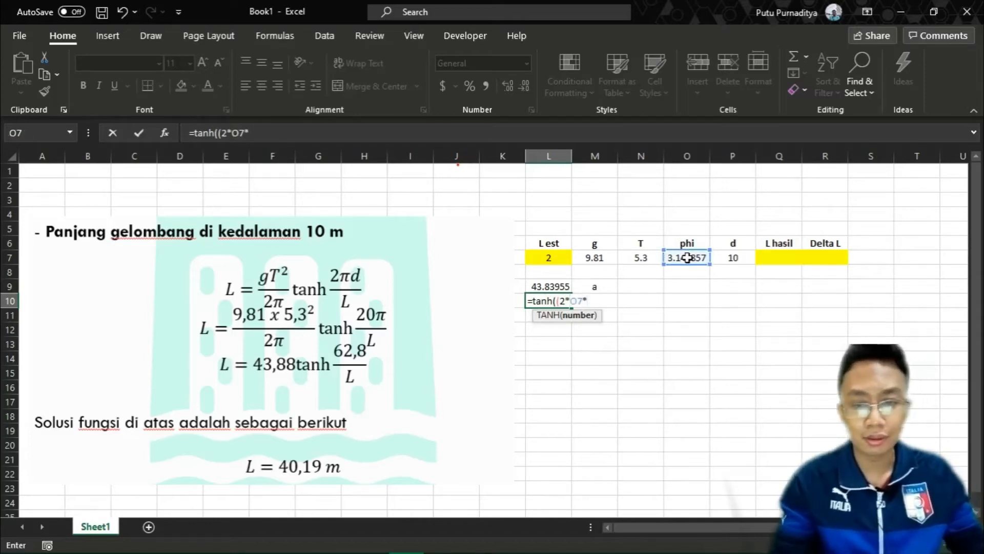
click(722, 259)
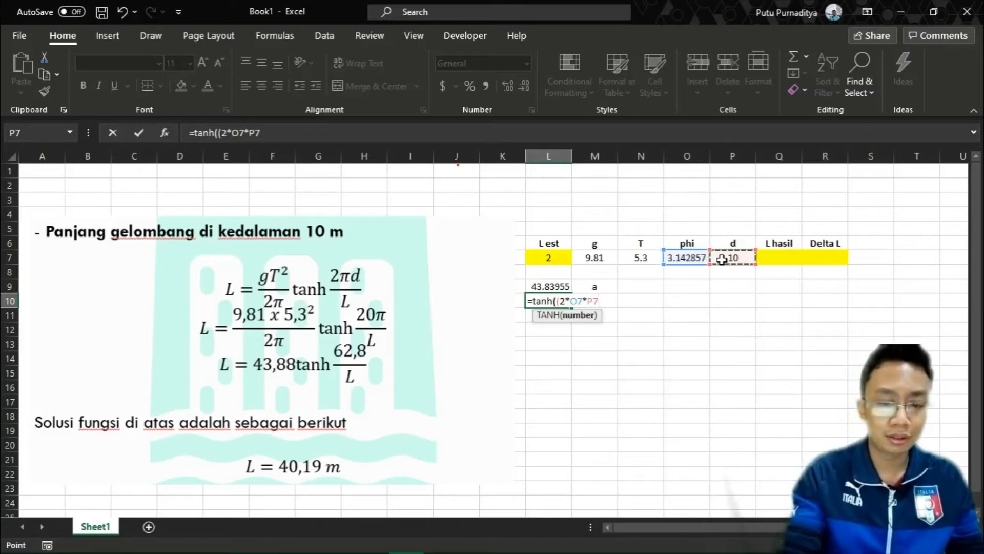
text()/()
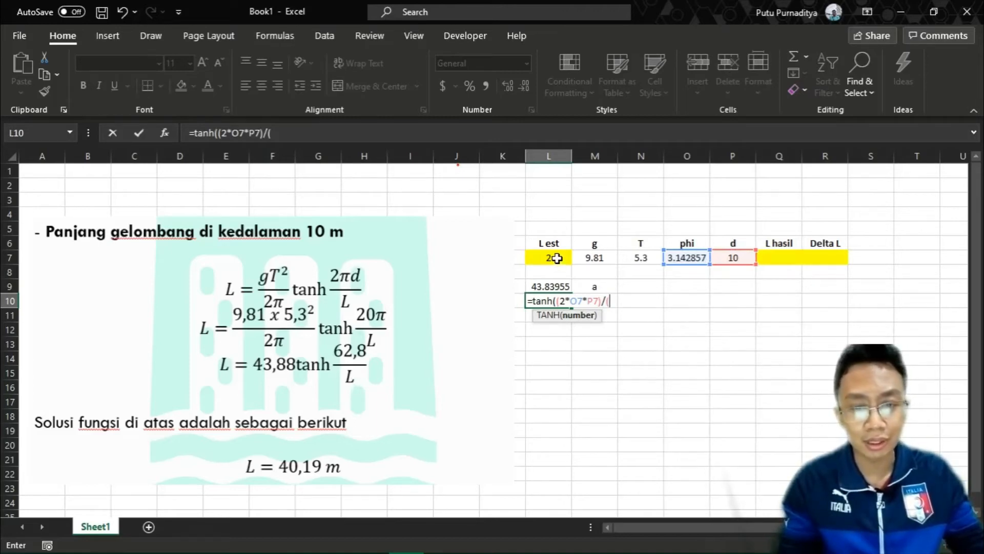
click(557, 258)
text())
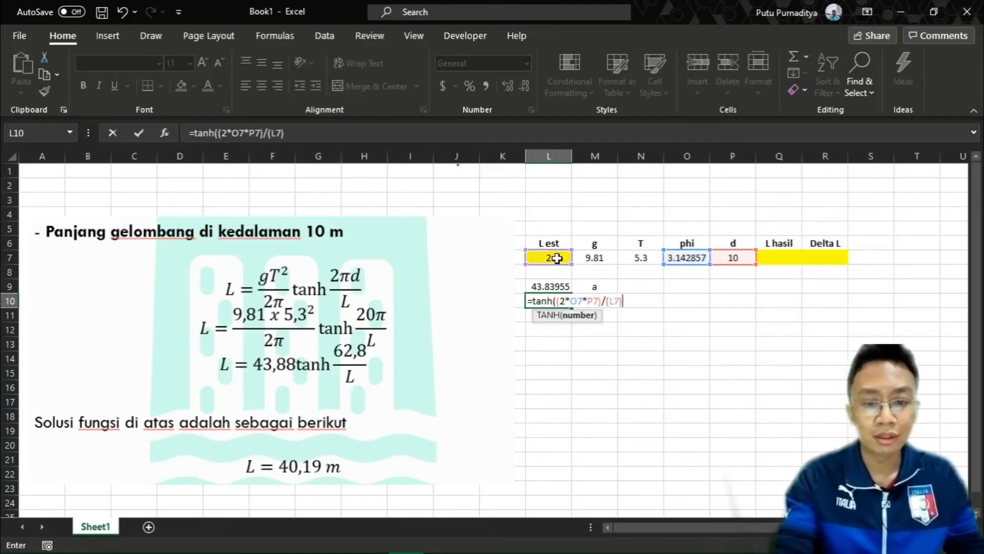
text())
key(Return)
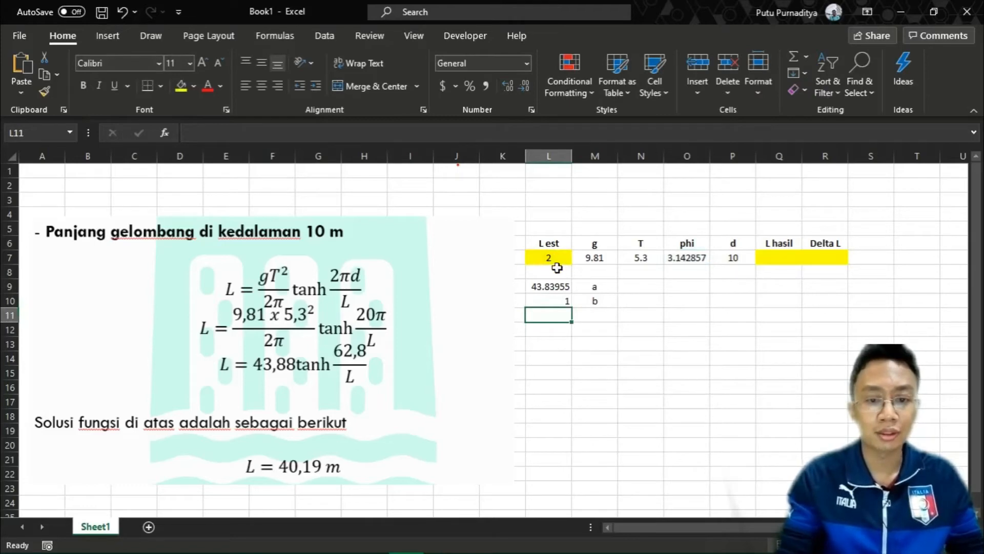
Format the b value in L10 to display five decimal places
click(557, 298)
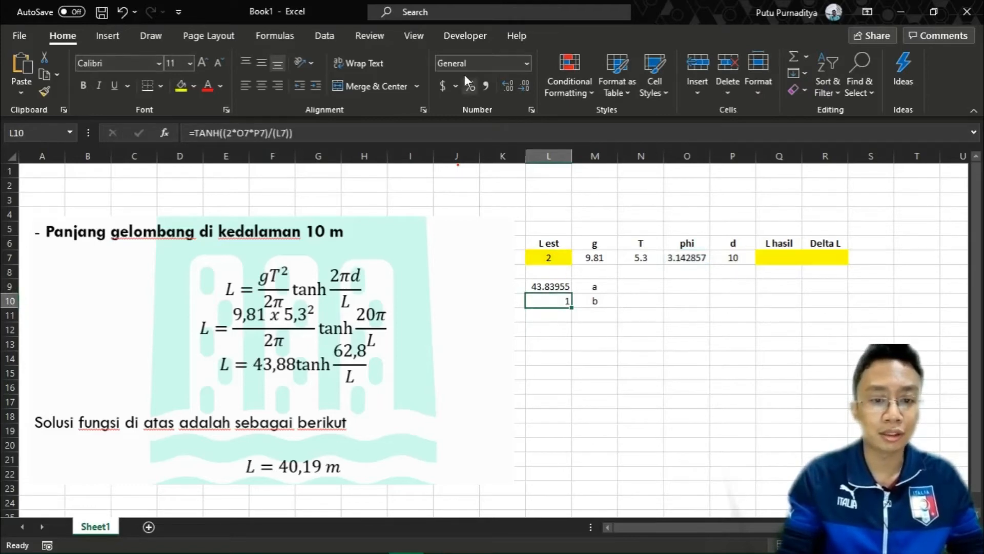
click(503, 87)
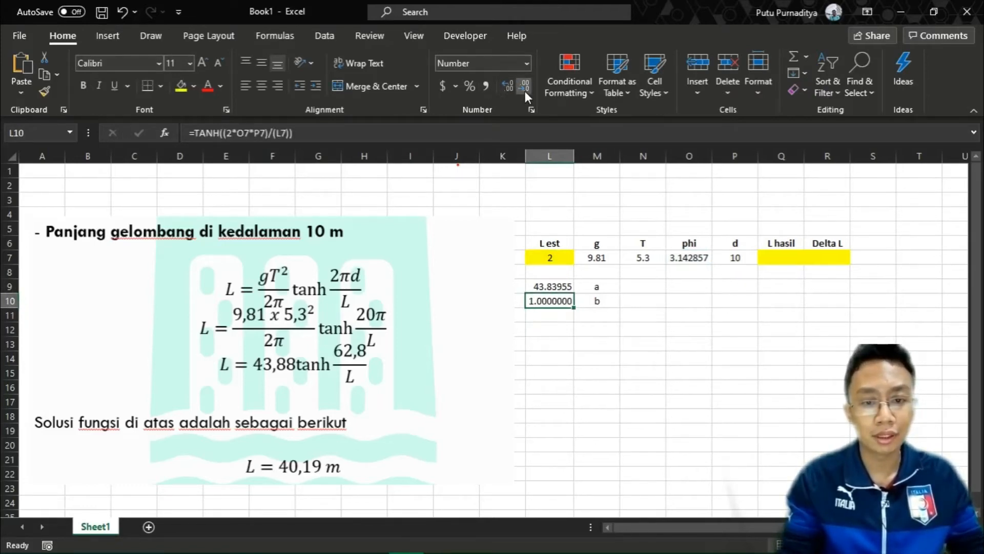
double_click(525, 91)
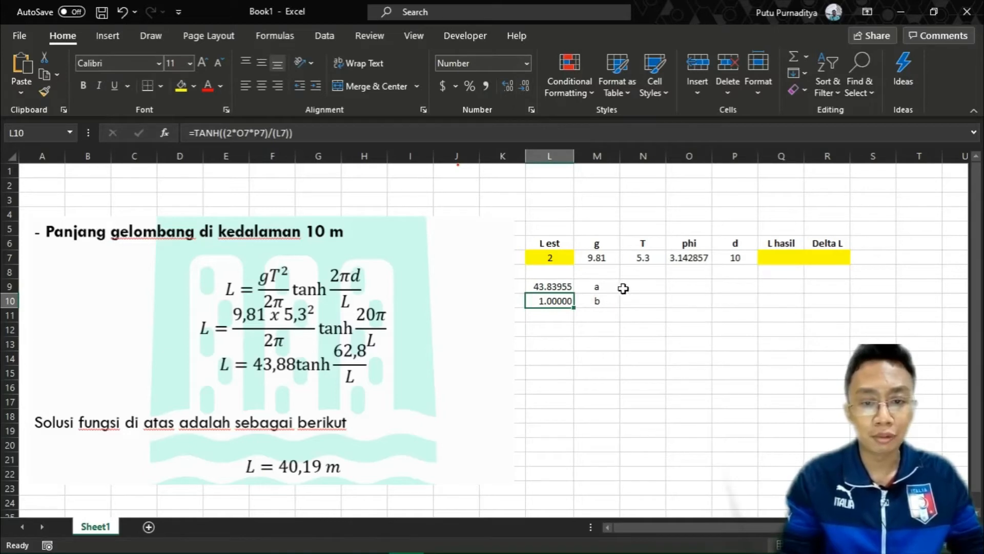
Calculate L hasil in Q7 as the product of a and b with =L9*L10
click(788, 259)
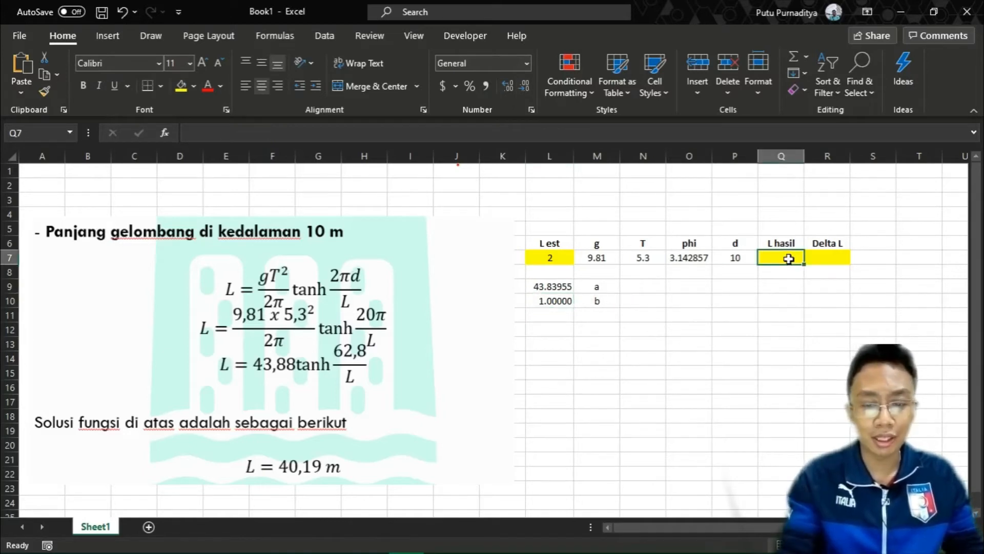
text(=)
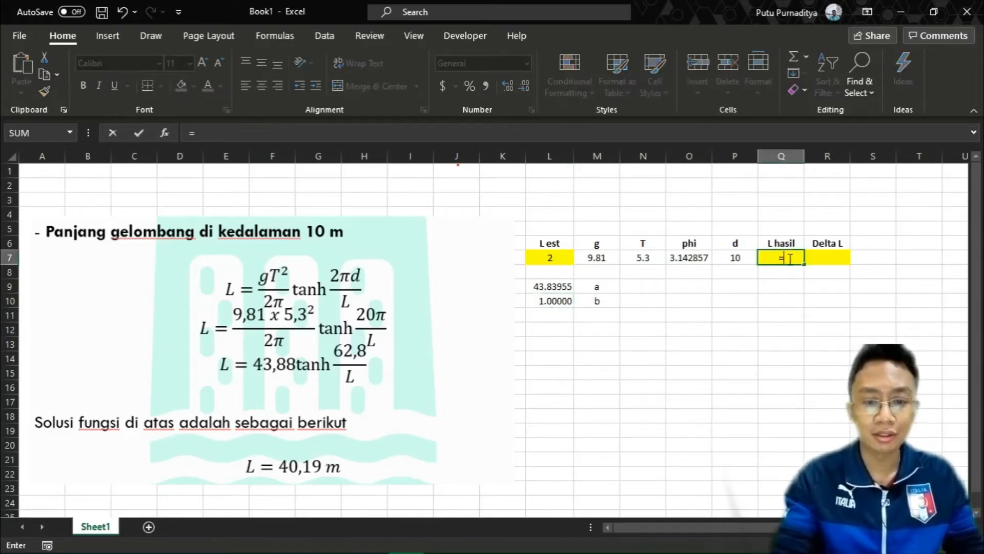
click(558, 285)
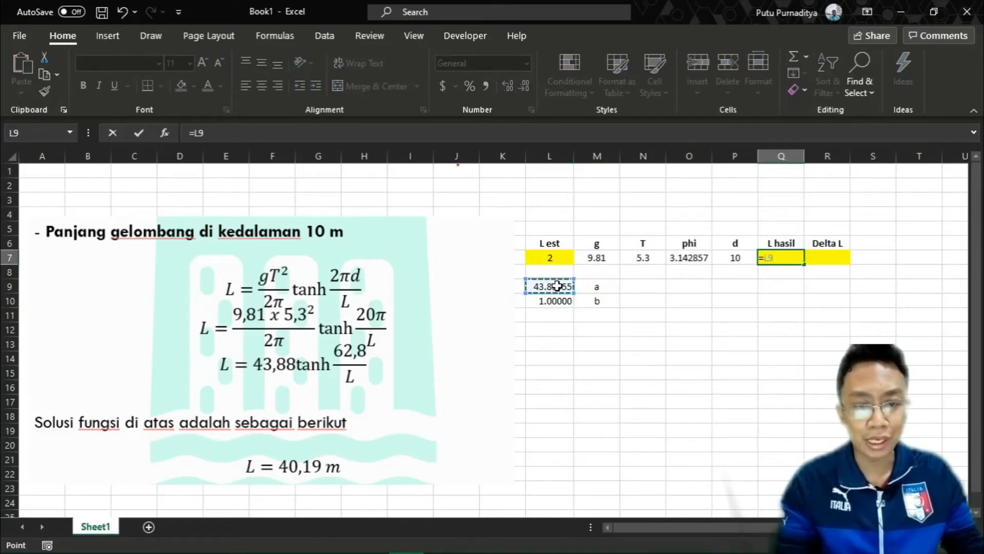
text(*)
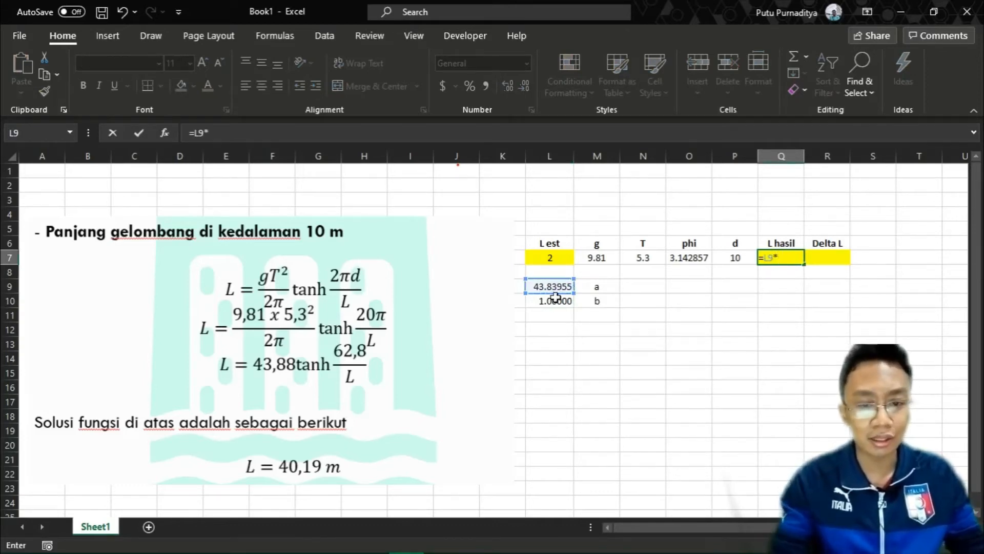
click(556, 302)
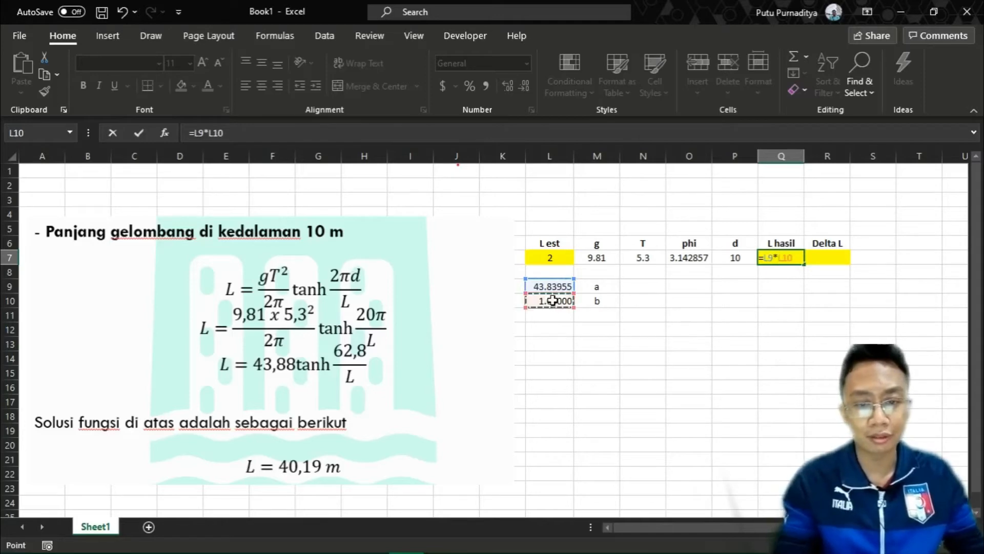
key(Return)
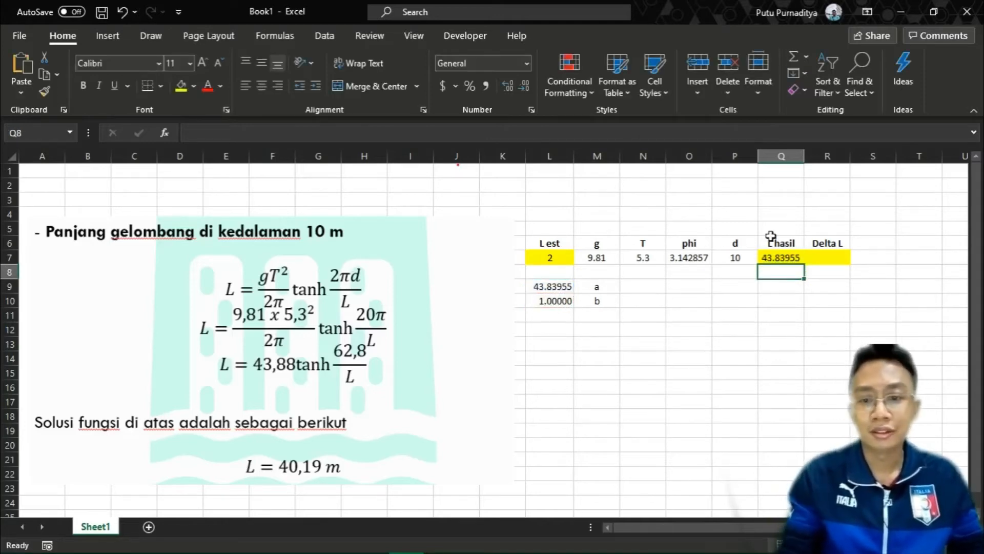
Calculate Delta L in R7 as the estimated minus the calculated wavelength with =L7-Q7
click(826, 256)
text(=)
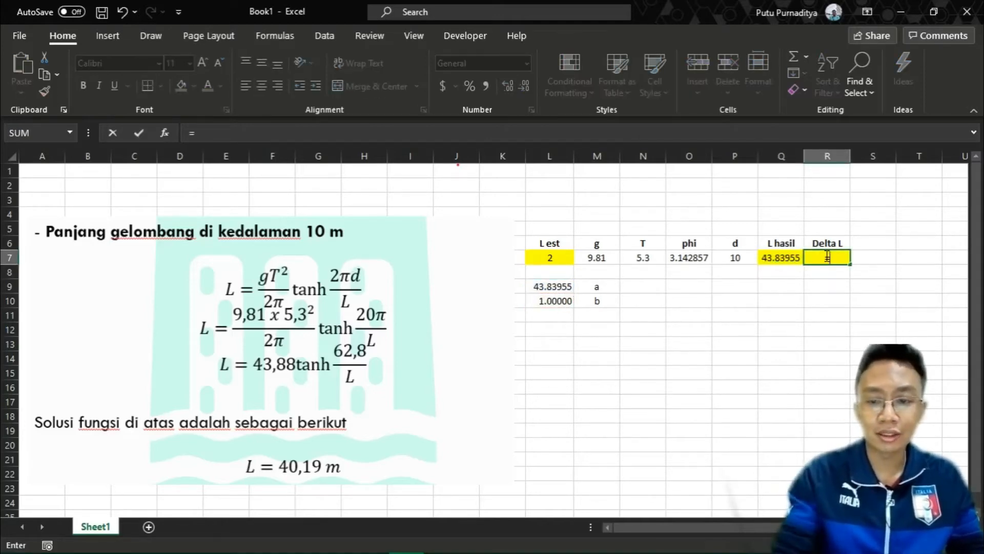
click(562, 257)
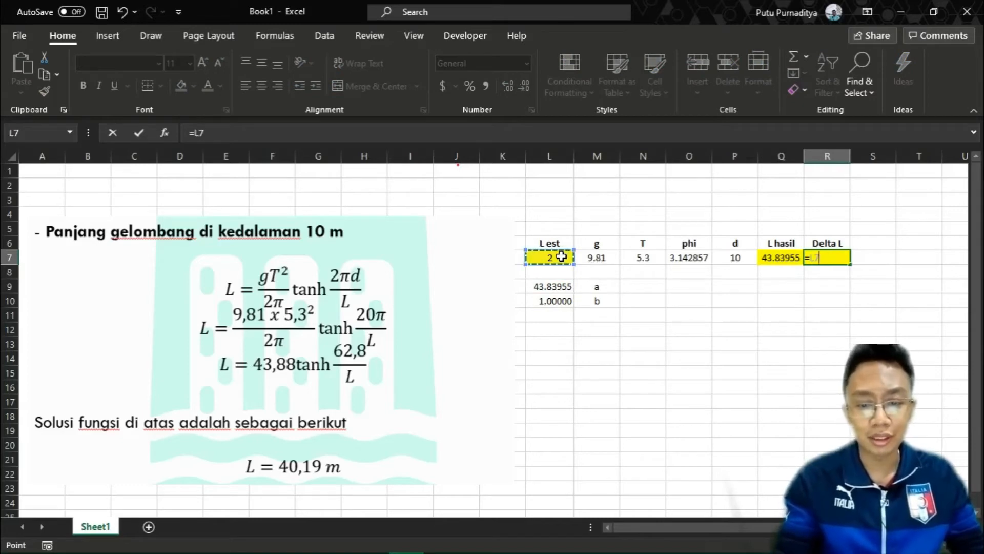
text(-)
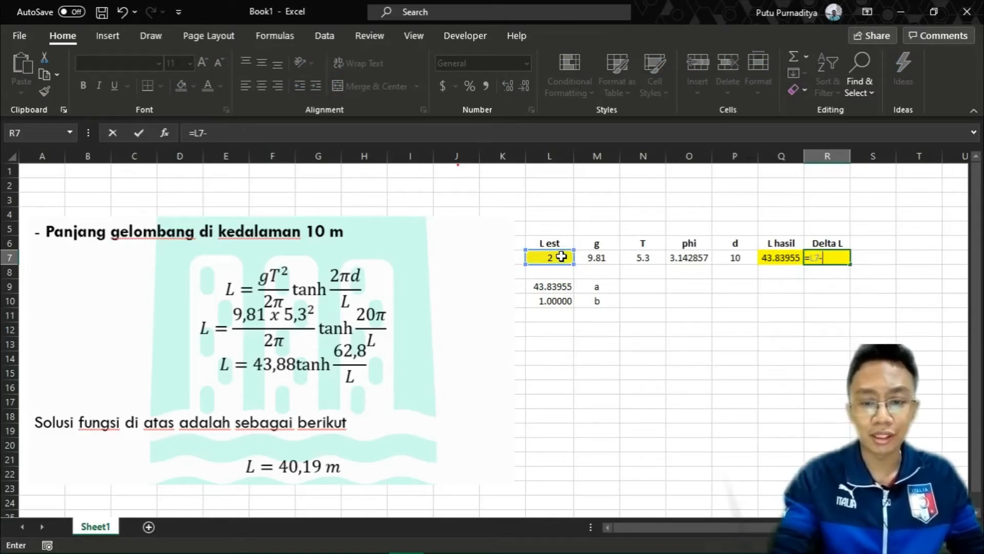
click(774, 257)
key(Return)
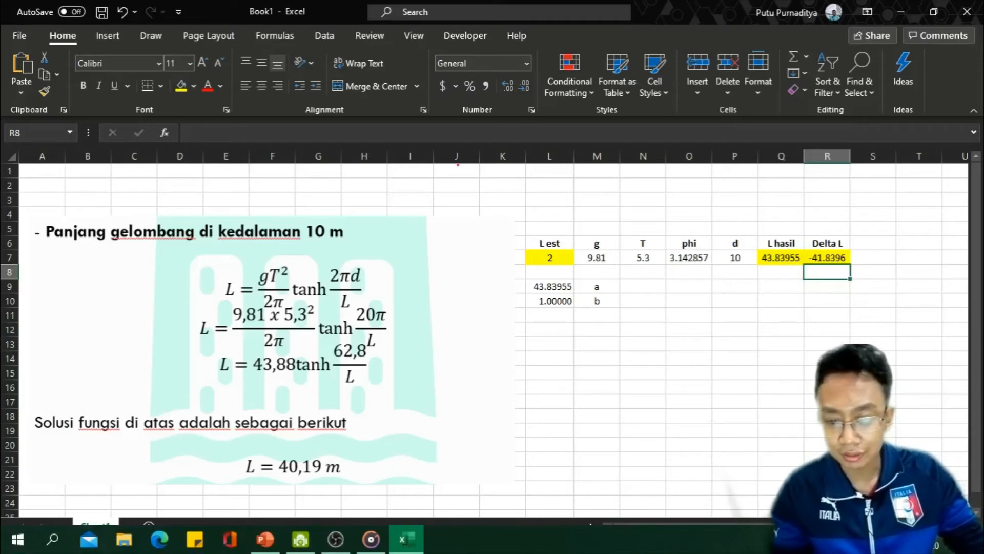
Examine the wavelength table from L est to Delta L, including parts a and b, at a larger magnification
click(945, 547)
click(945, 547)
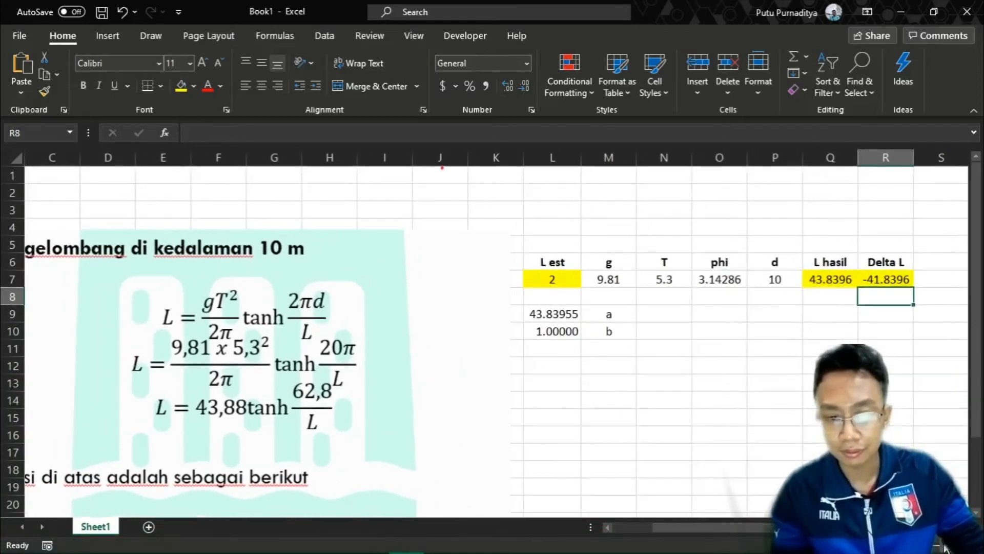
click(945, 547)
click(945, 547)
click(945, 547)
click(945, 546)
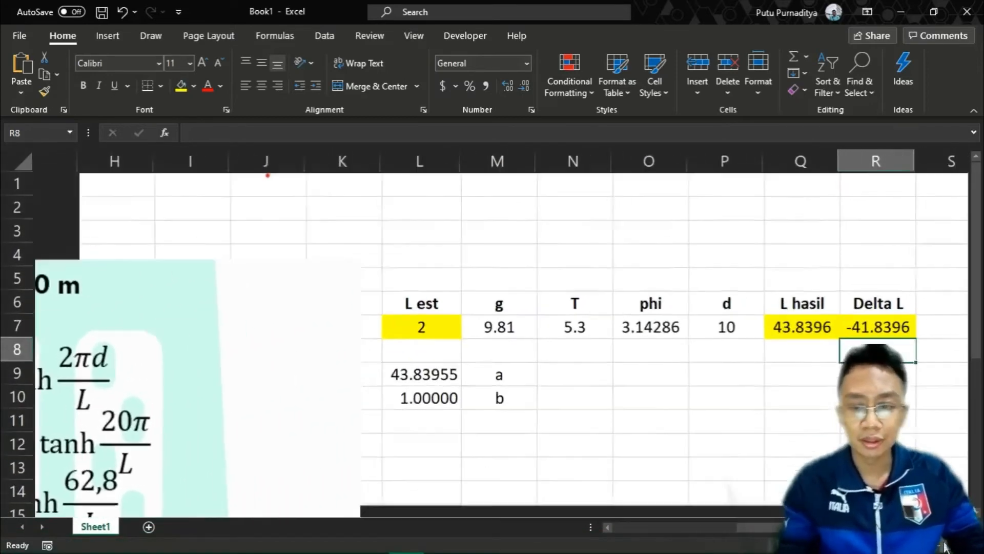
click(945, 546)
click(945, 546)
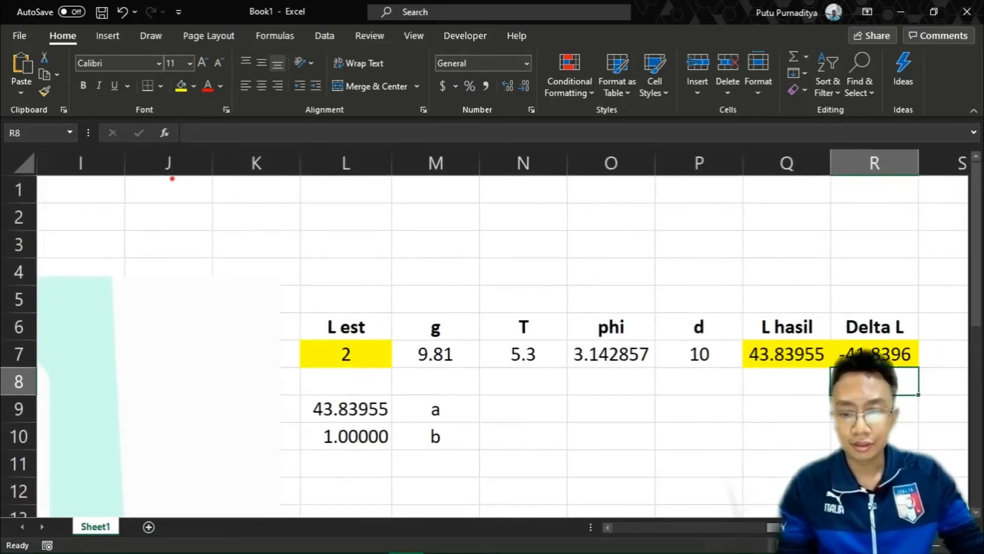
click(976, 512)
click(976, 513)
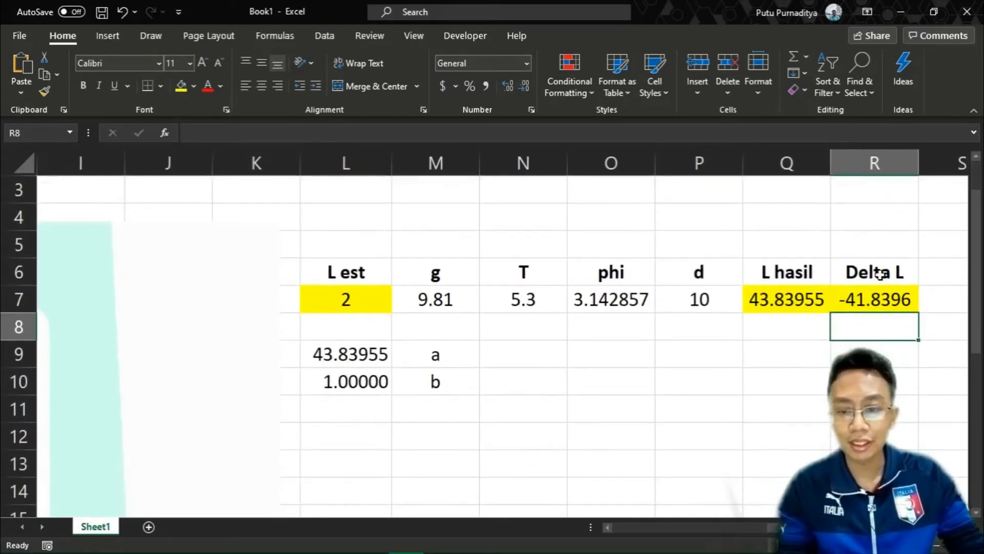
Start a Goal Seek with the Delta L cell R7 as the set cell
click(872, 288)
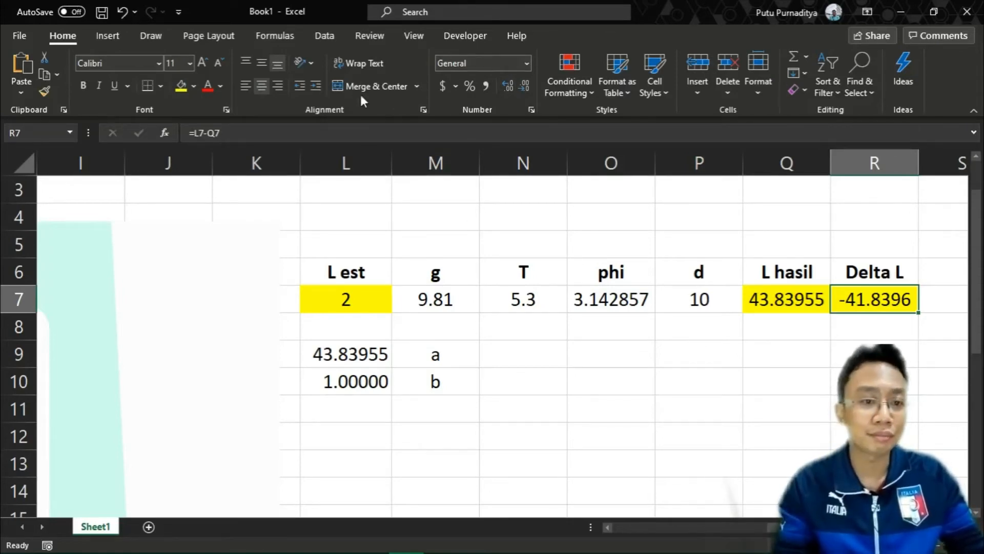
click(328, 34)
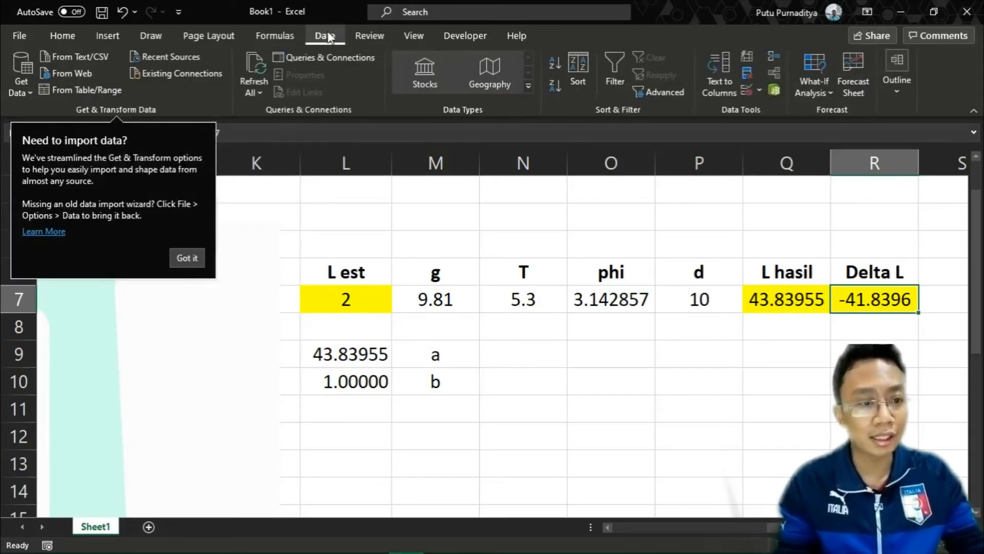
click(187, 258)
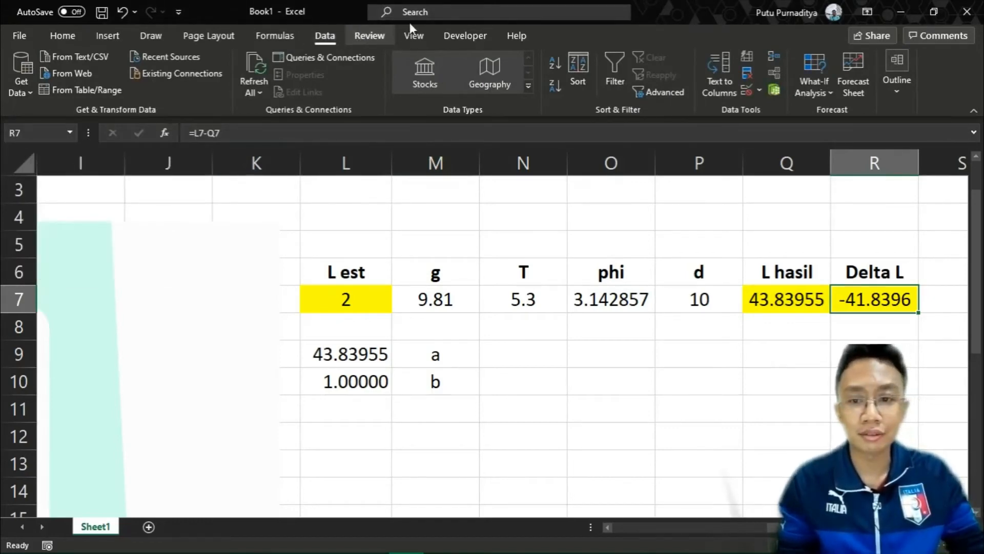
click(806, 88)
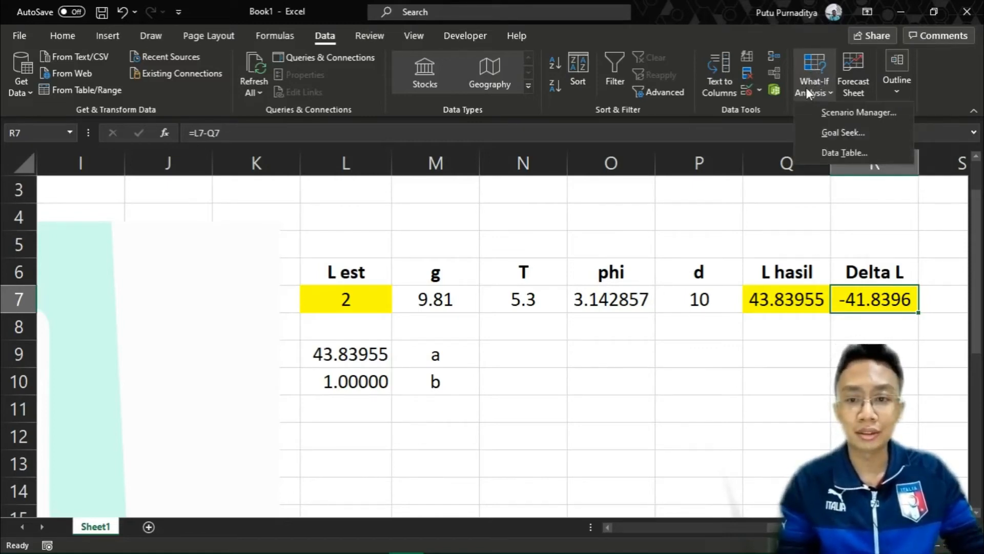
click(820, 128)
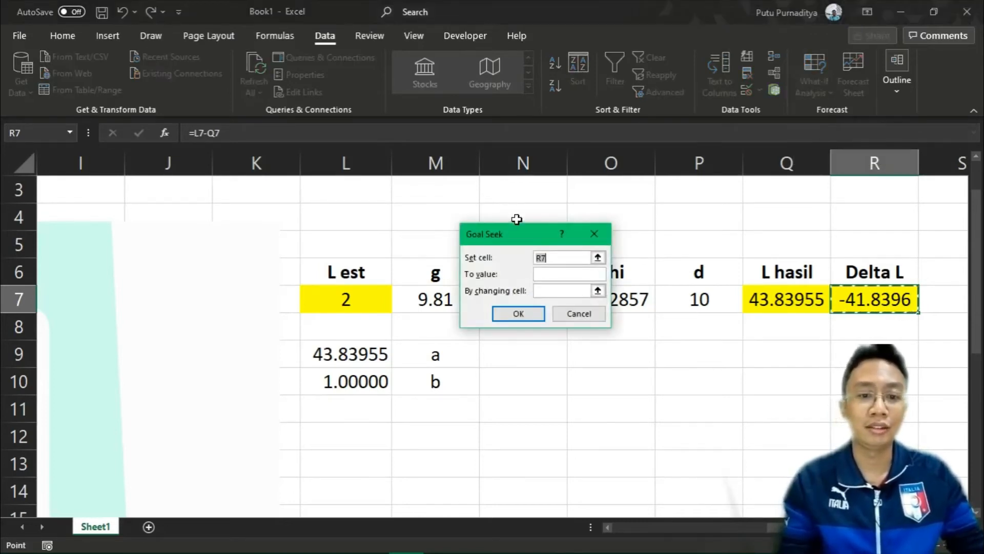
drag(517, 232, 475, 193)
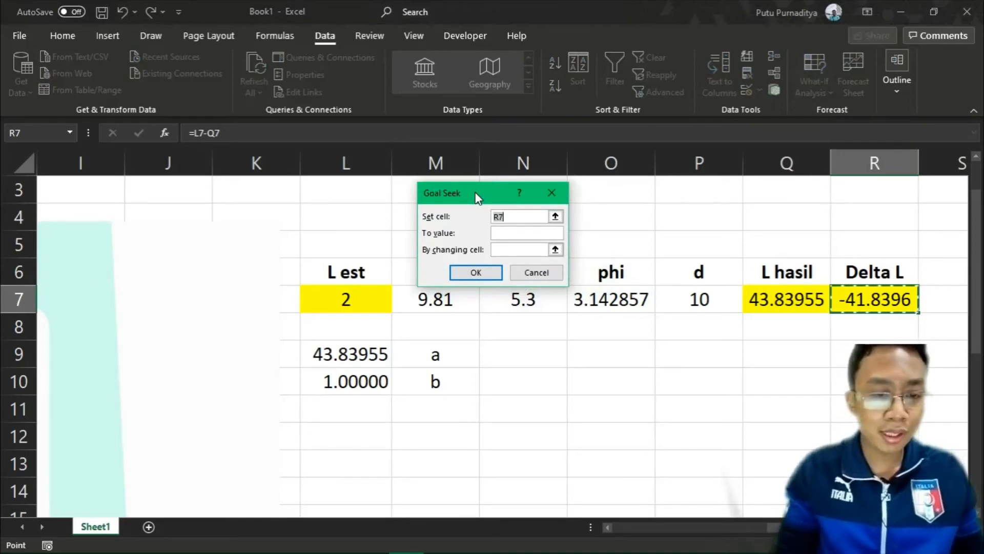
double_click(505, 216)
key(BackSpace)
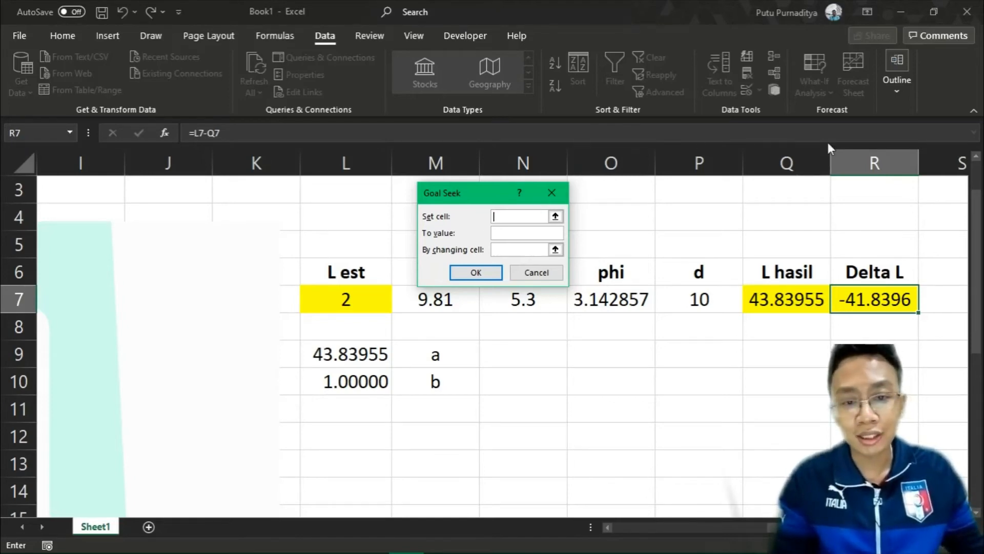
click(876, 297)
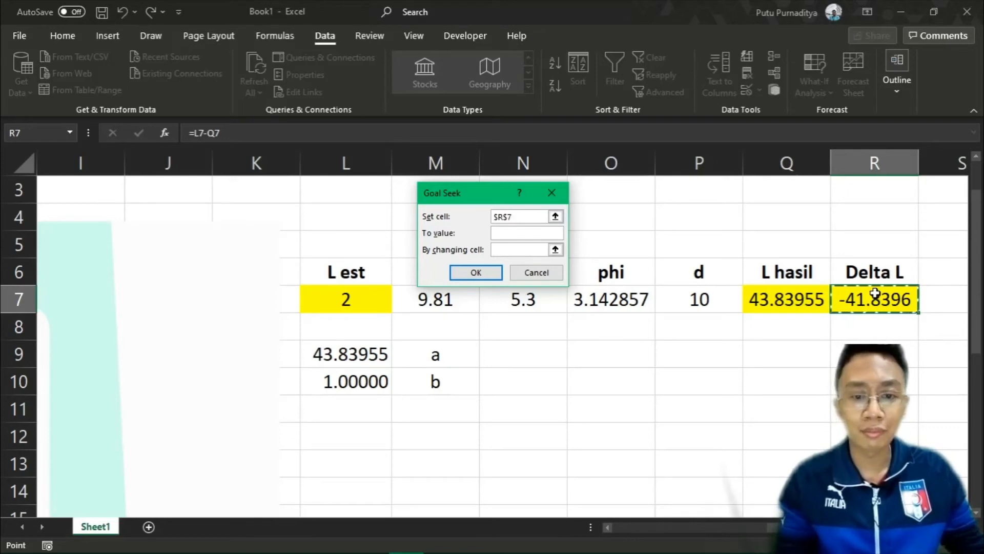
Run Goal Seek to value 0 by changing the L est cell L7, and keep the solution
click(531, 235)
text(0)
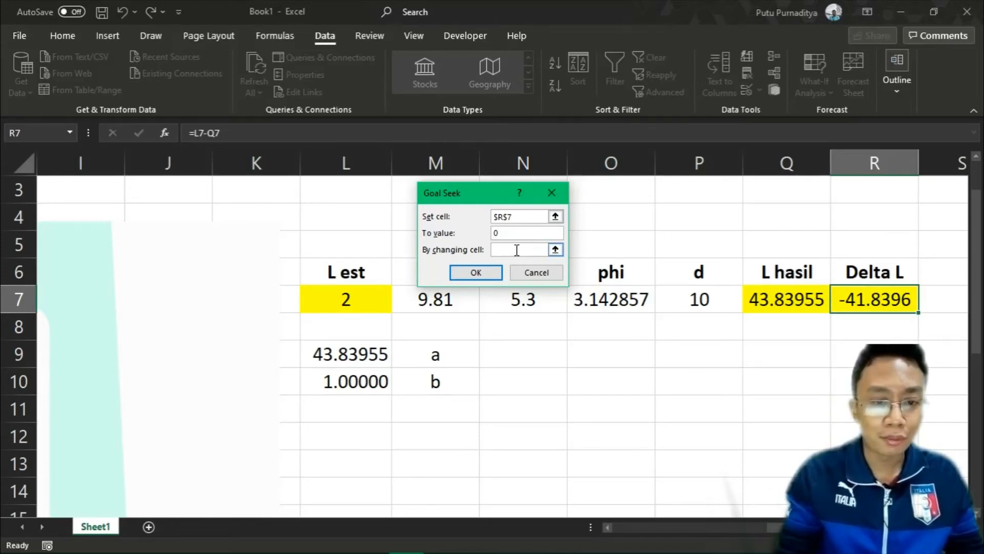
click(517, 250)
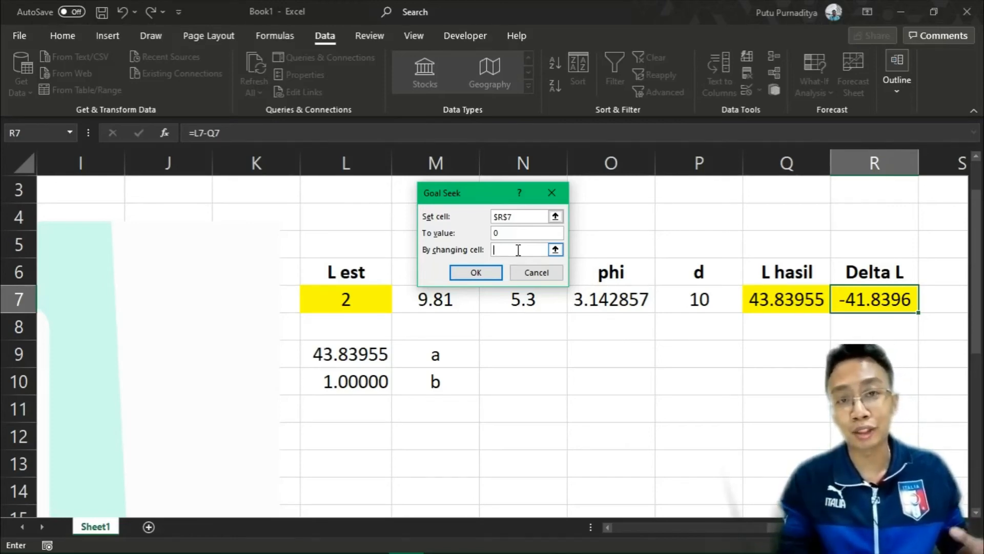
click(356, 295)
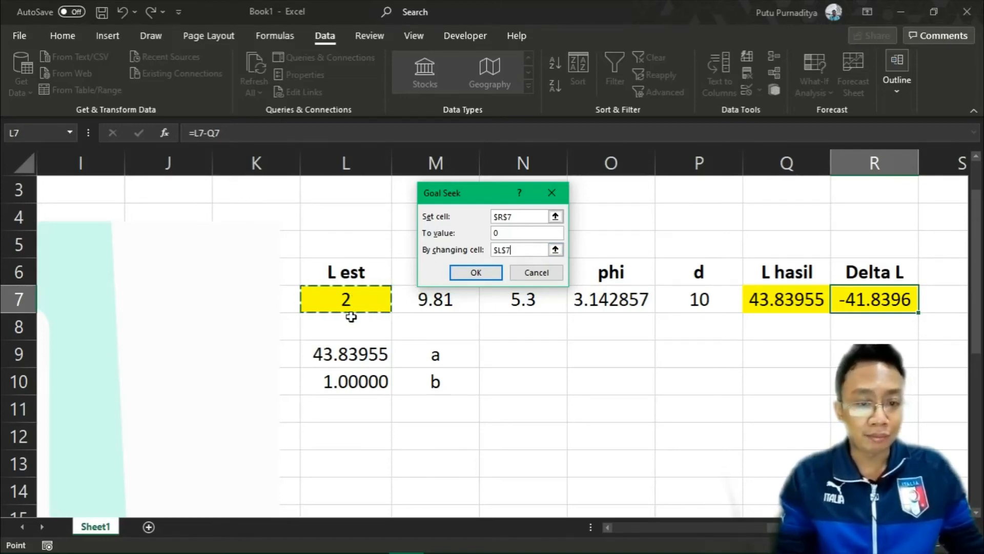
click(476, 273)
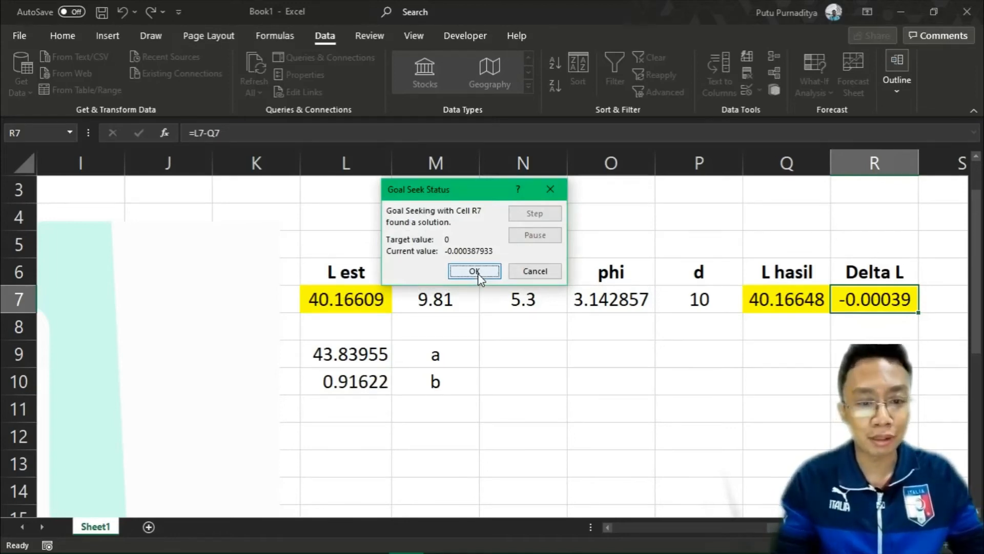
click(478, 272)
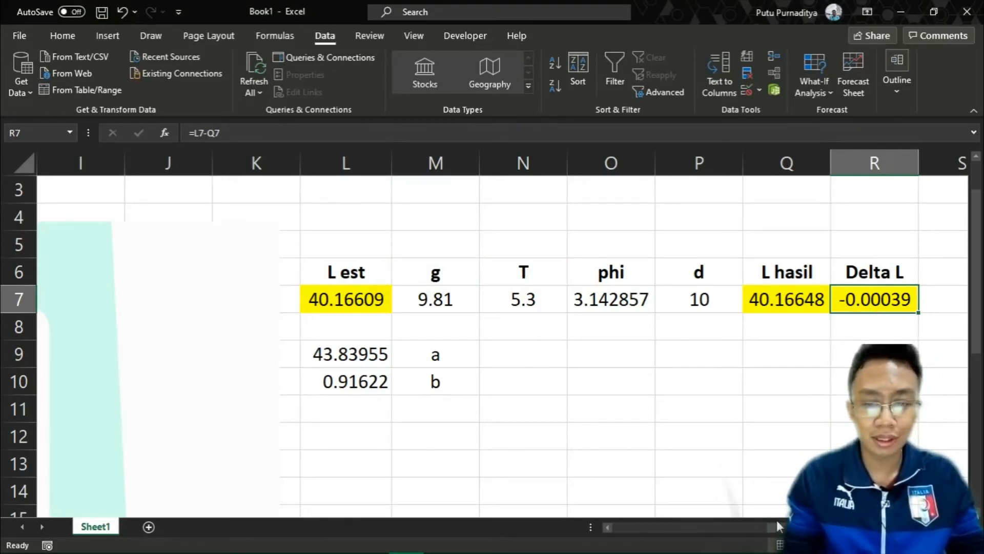
Compare the solved wavelength with the worked example's L, and set phi in O7 to 3.14
drag(758, 530, 700, 527)
scroll(703, 485, down, 3)
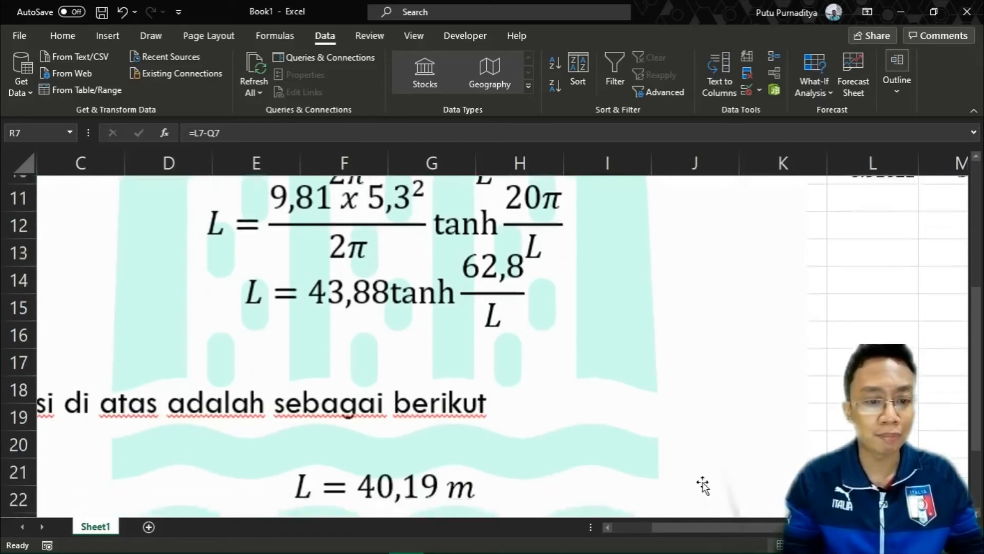
scroll(703, 484, up, 3)
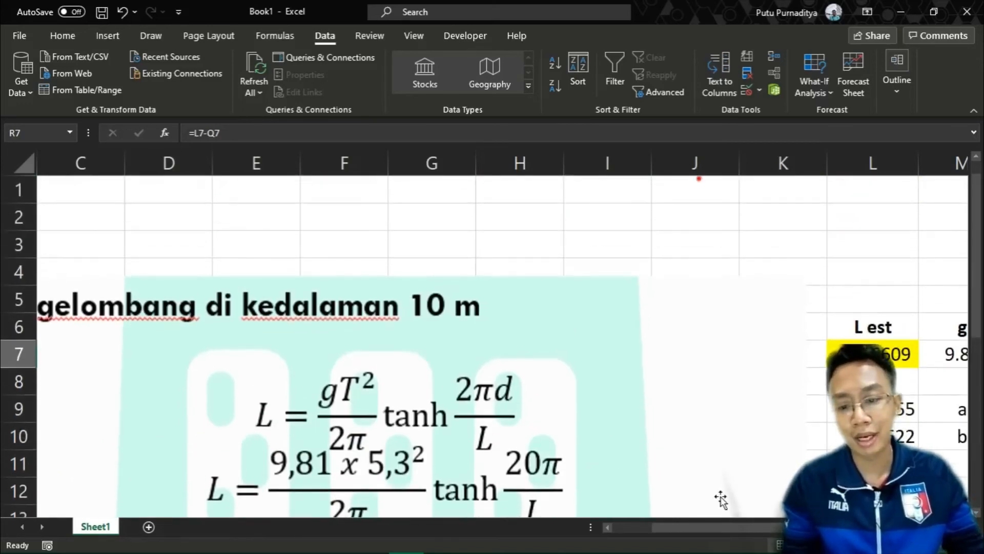
drag(708, 527, 760, 527)
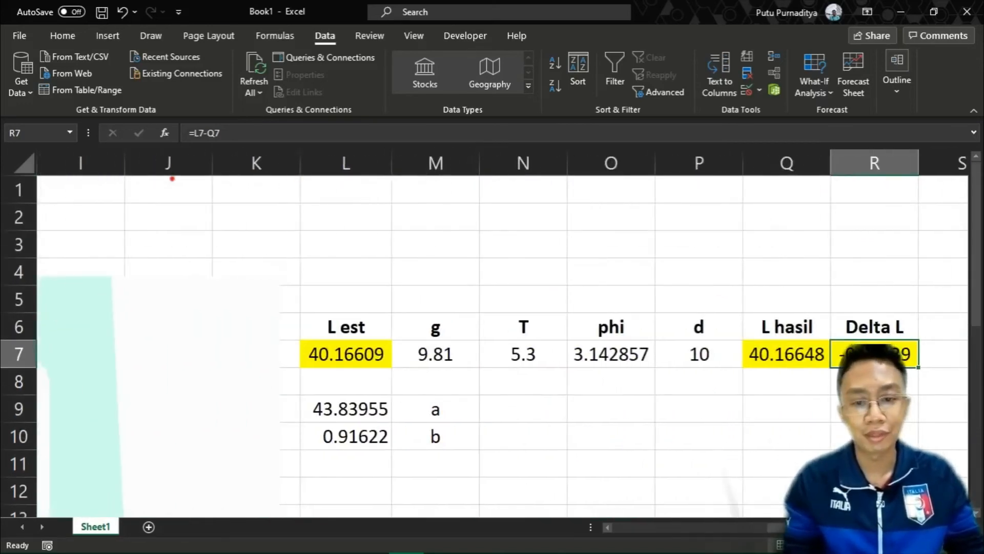
scroll(715, 398, down, 1)
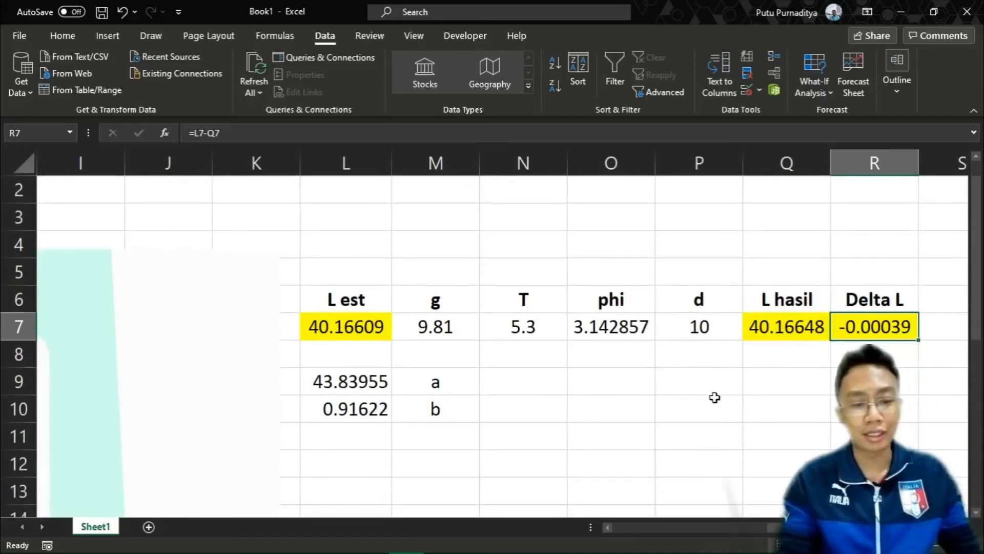
click(616, 338)
text(3.14)
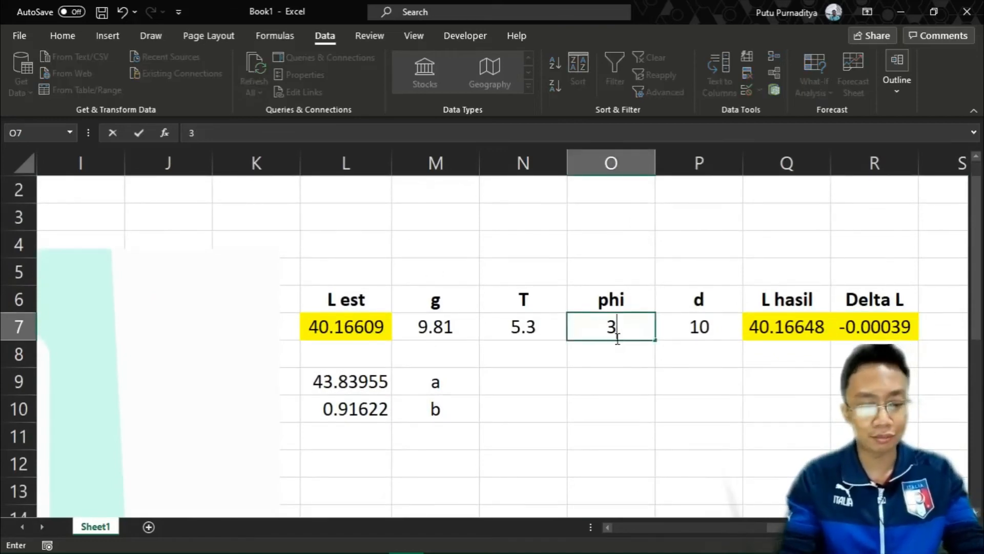
key(Return)
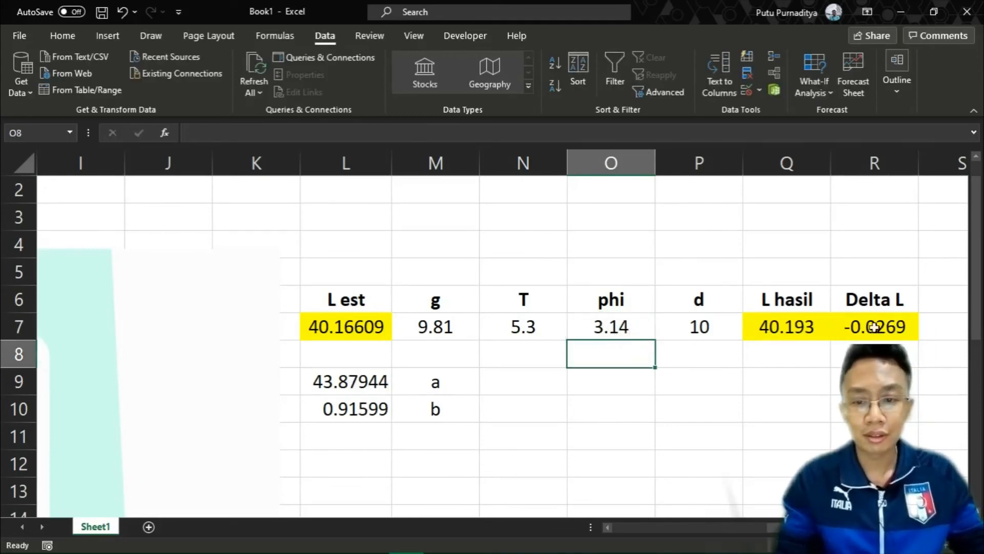
Clear the Delta L formula in R7 and reset L est in L7 to 2
click(892, 326)
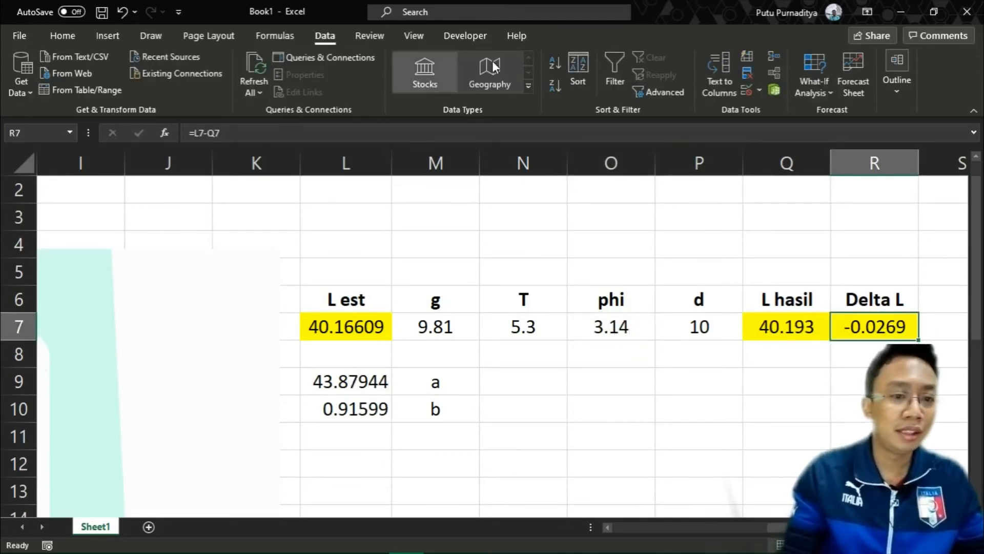
click(636, 333)
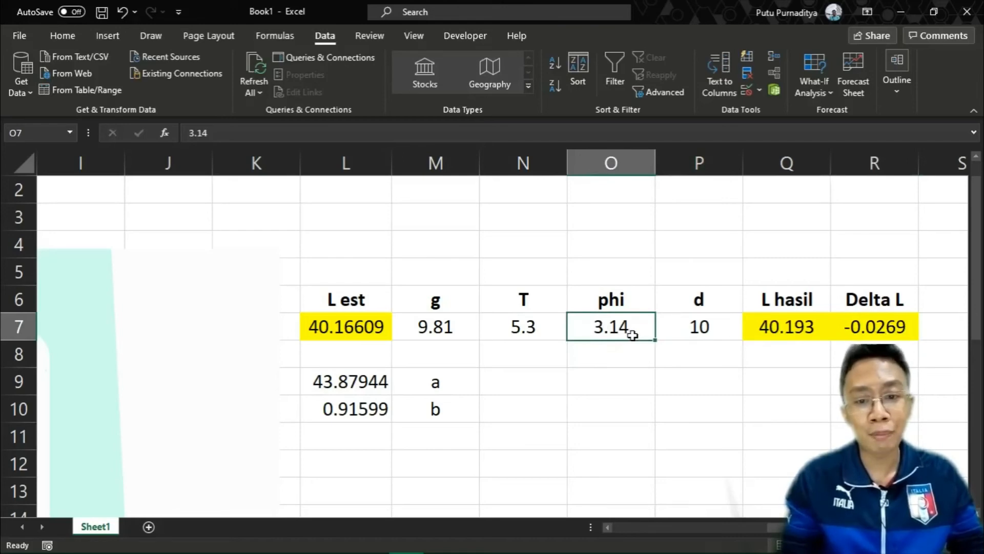
click(863, 328)
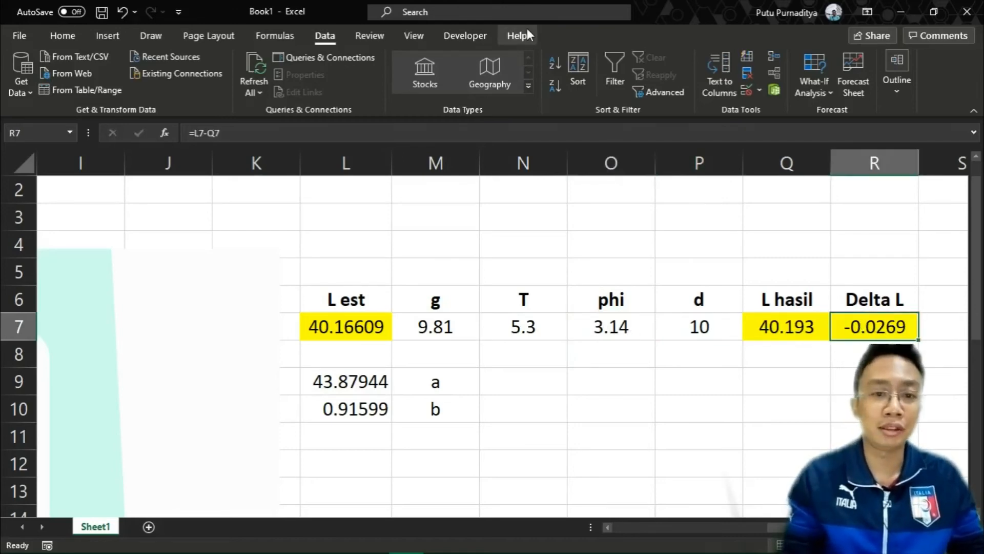
key(Delete)
text(=)
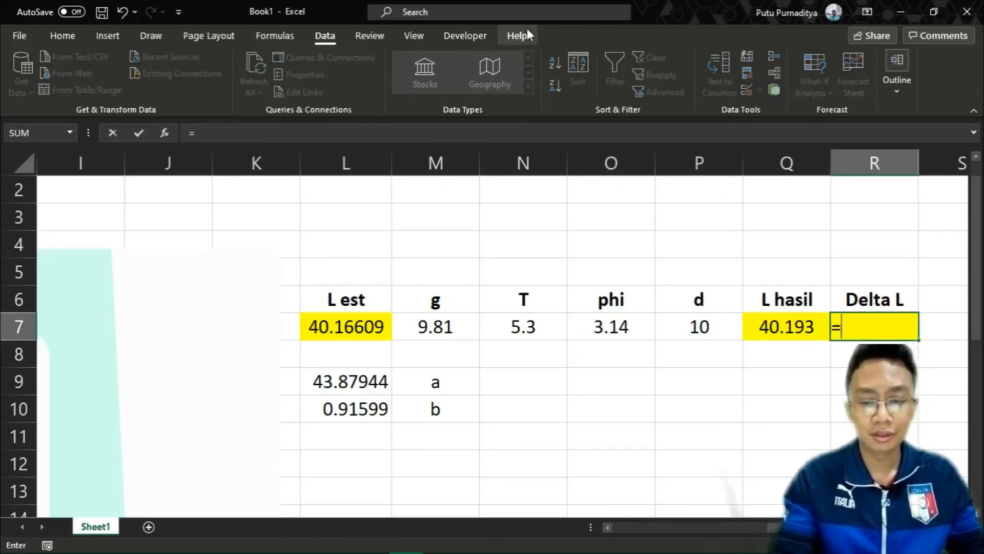
key(Escape)
click(326, 328)
text(2)
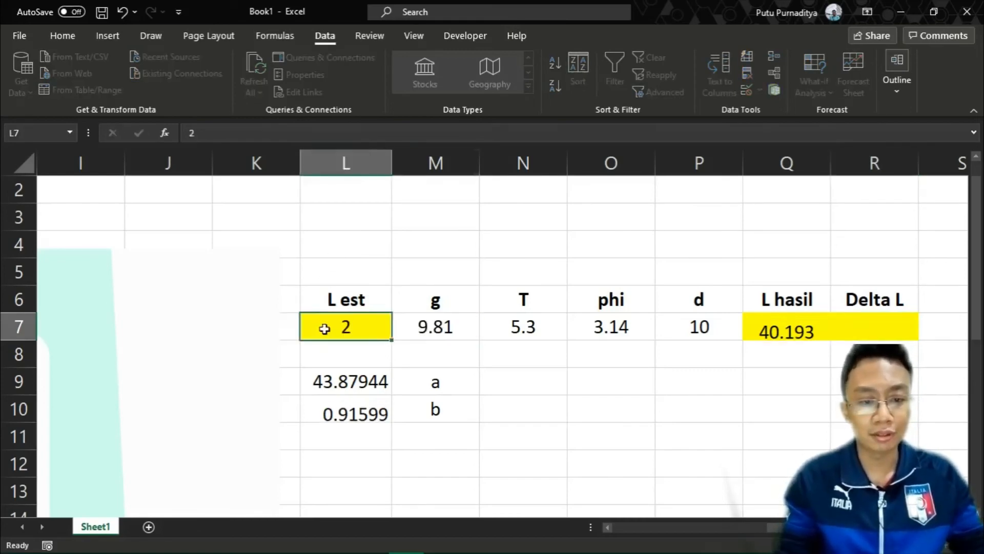
key(Tab)
Re-enter Delta L in R7 as estimated minus calculated wavelength with =L7-Q7
click(876, 326)
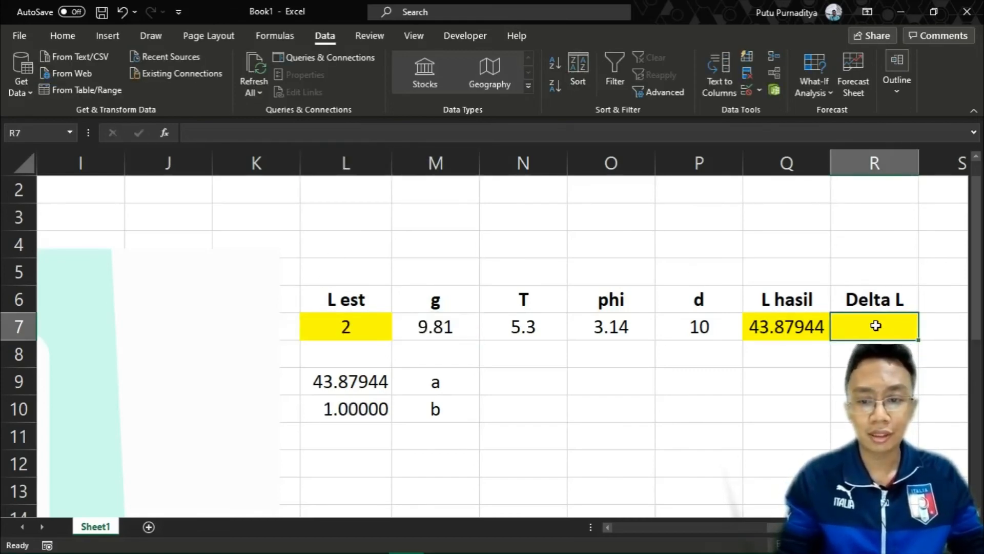
text(=)
key(Left)
key(Left)
key(Left)
key(Left)
key(Left)
key(Left)
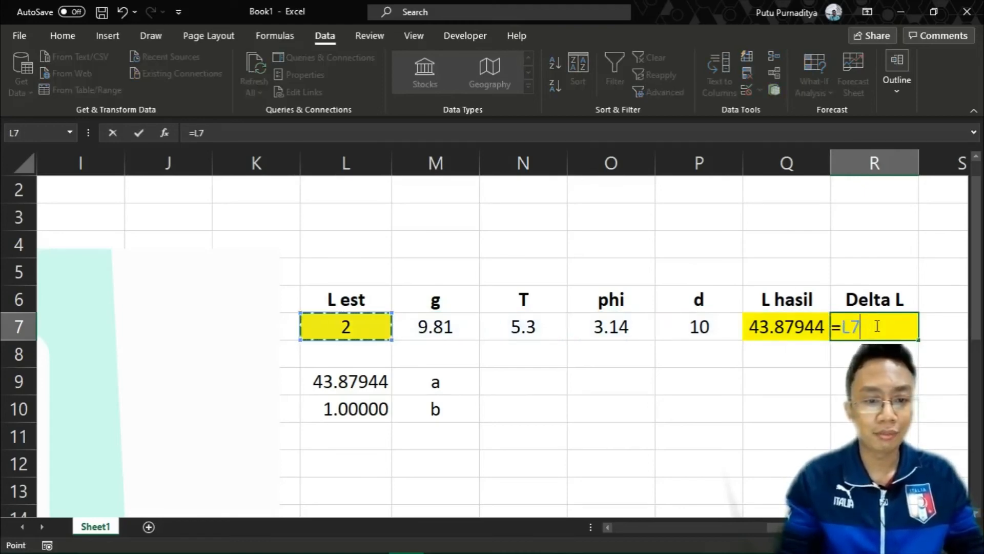
text(-)
key(Right)
key(Right)
key(Right)
key(Left)
key(Left)
key(Left)
key(Left)
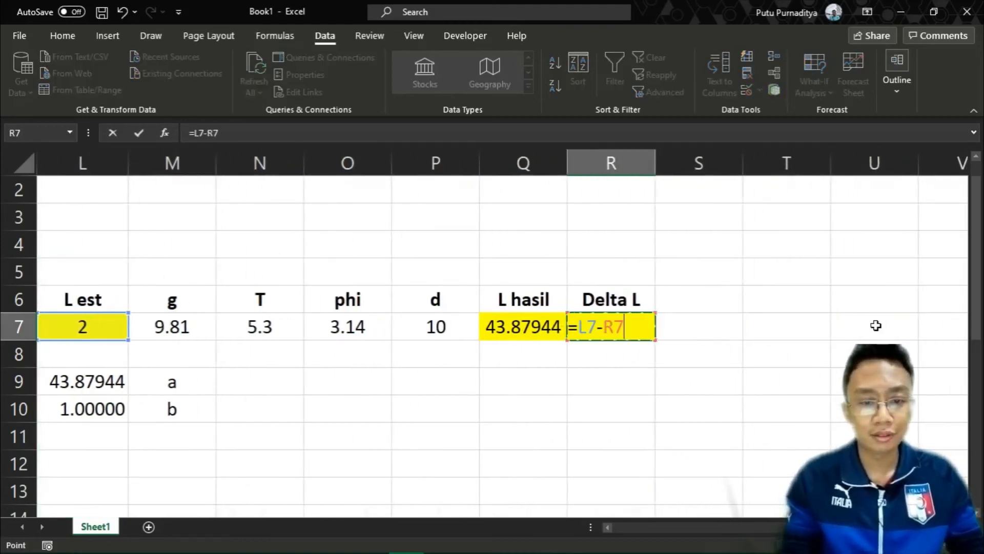
key(Return)
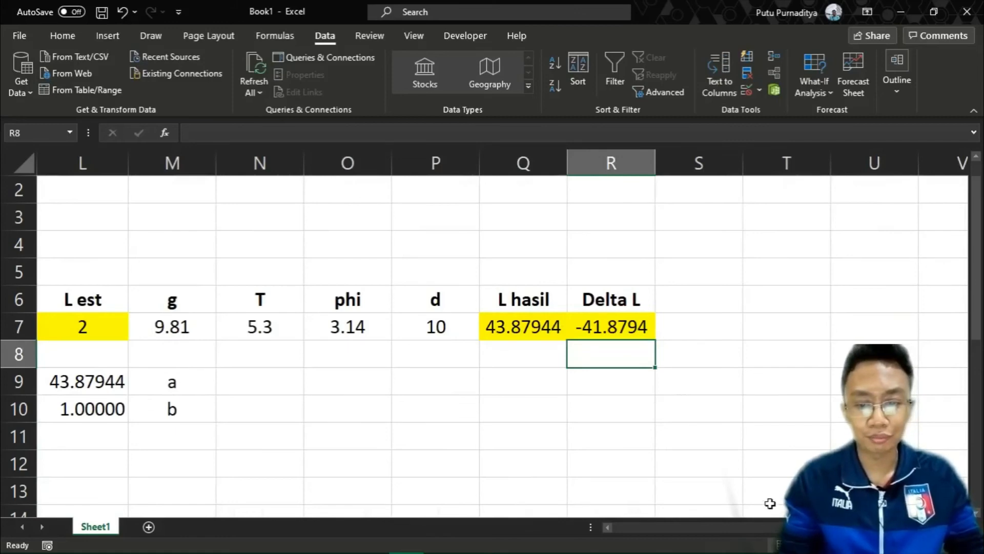
Run Goal Seek on Delta L in R7 to value 0 by changing L est in L7, and keep the solution
drag(807, 527, 777, 548)
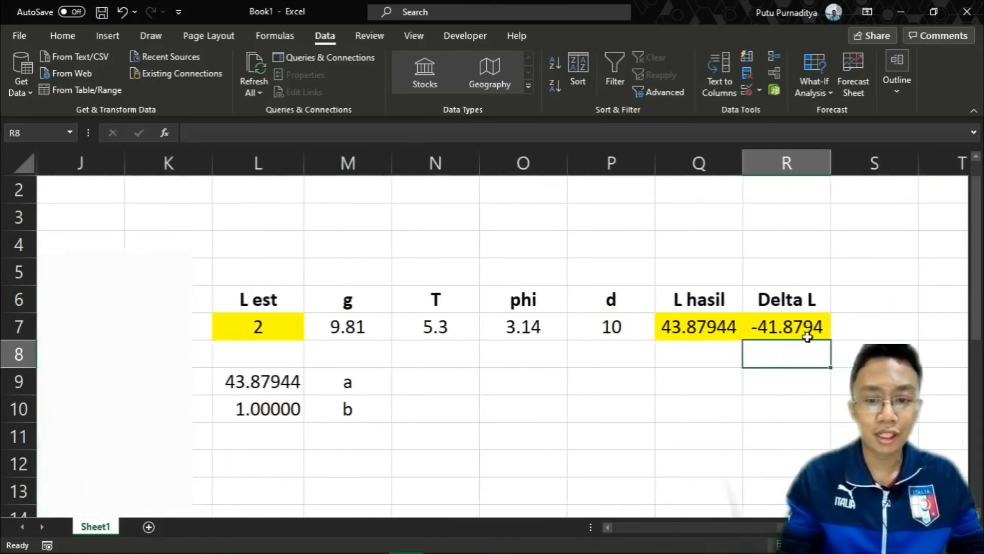
click(808, 332)
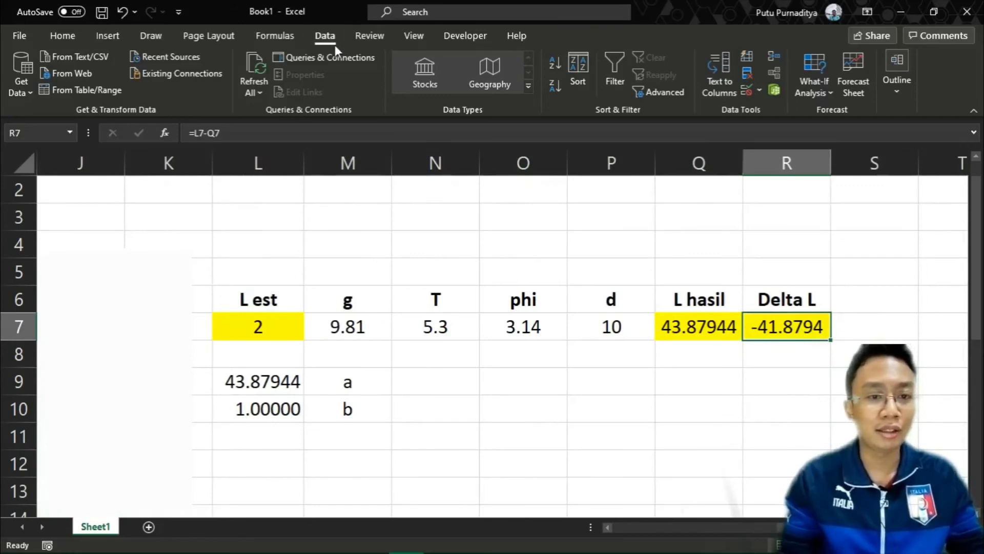
click(813, 63)
click(821, 130)
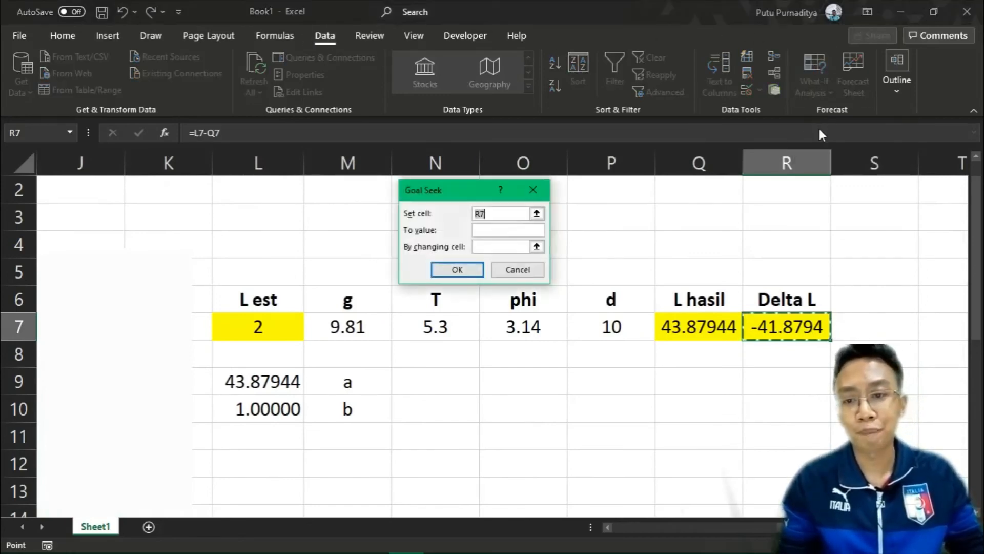
click(480, 214)
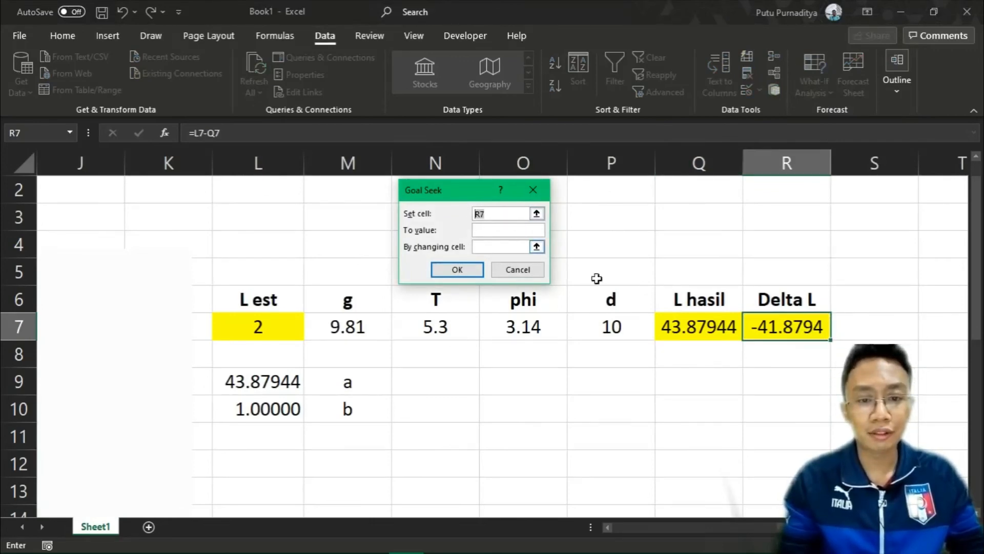
click(792, 331)
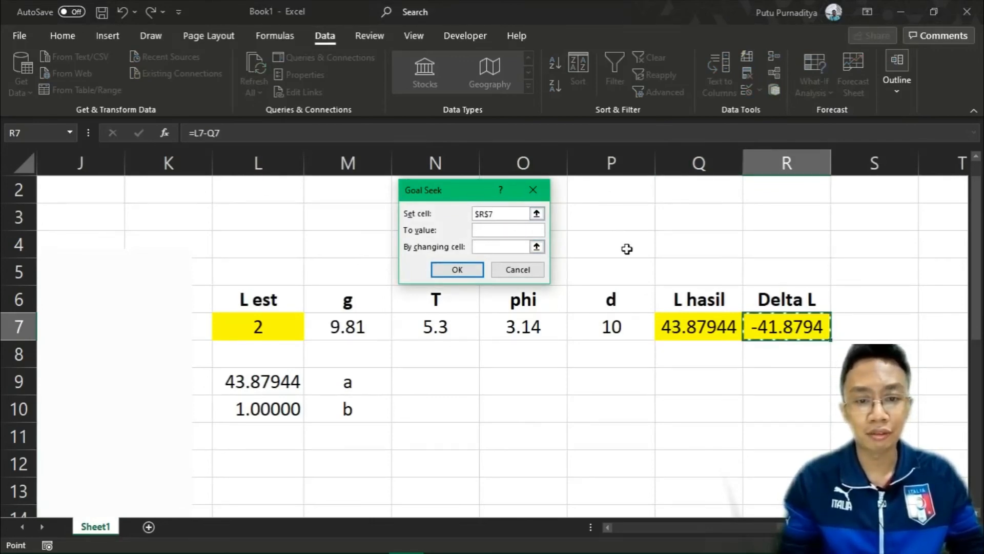
click(524, 229)
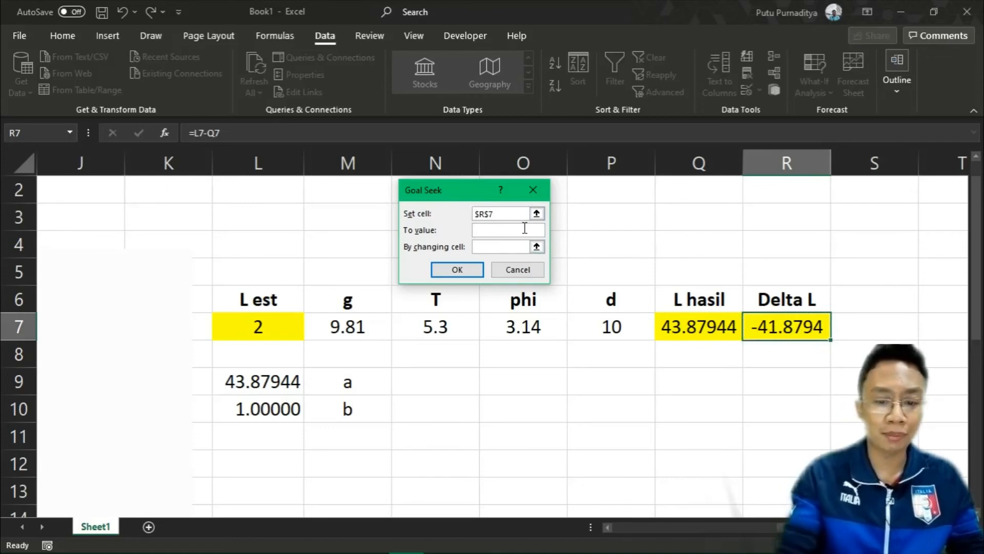
text(0)
click(505, 246)
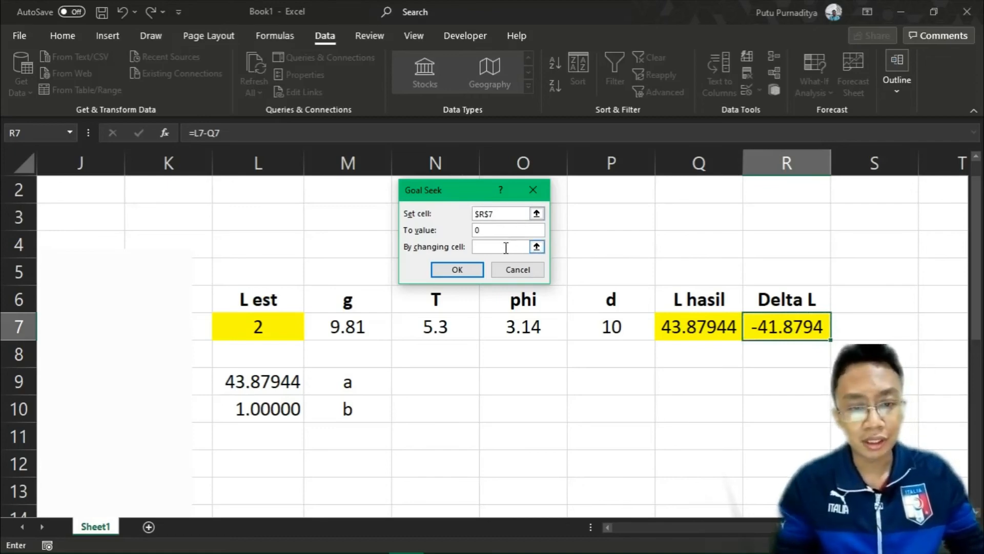
click(260, 325)
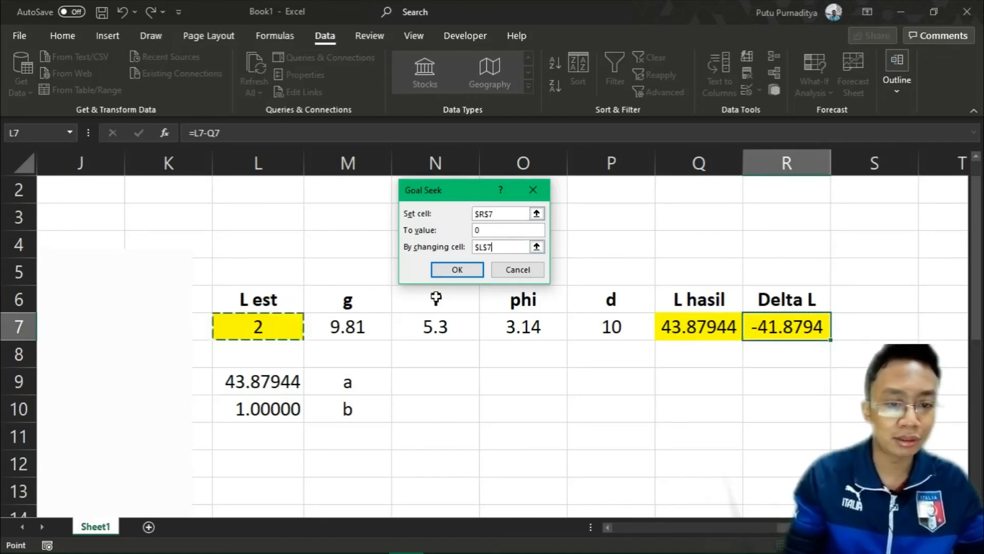
click(453, 270)
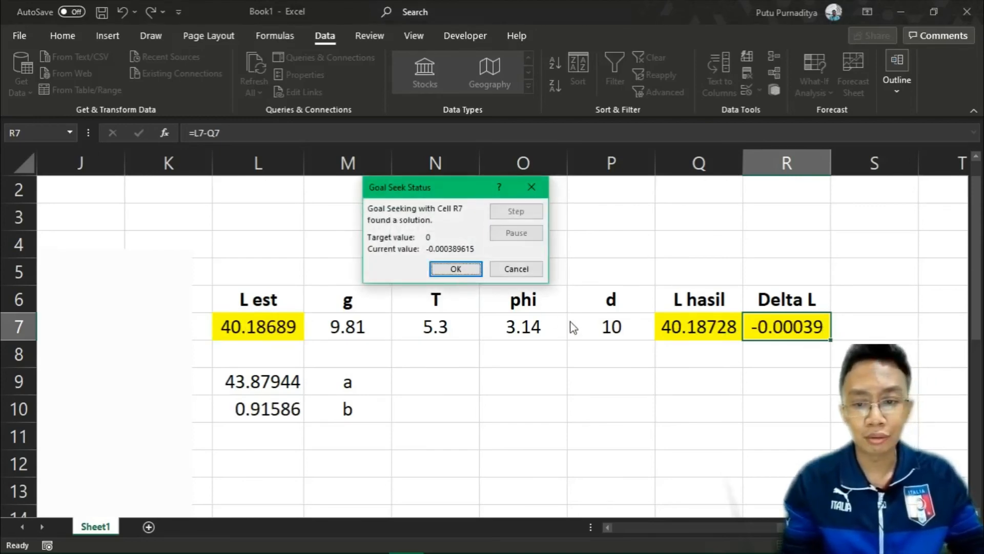
click(461, 270)
Enter the rounded wavelength 40.19 in Q8 beneath the L hasil result
click(713, 336)
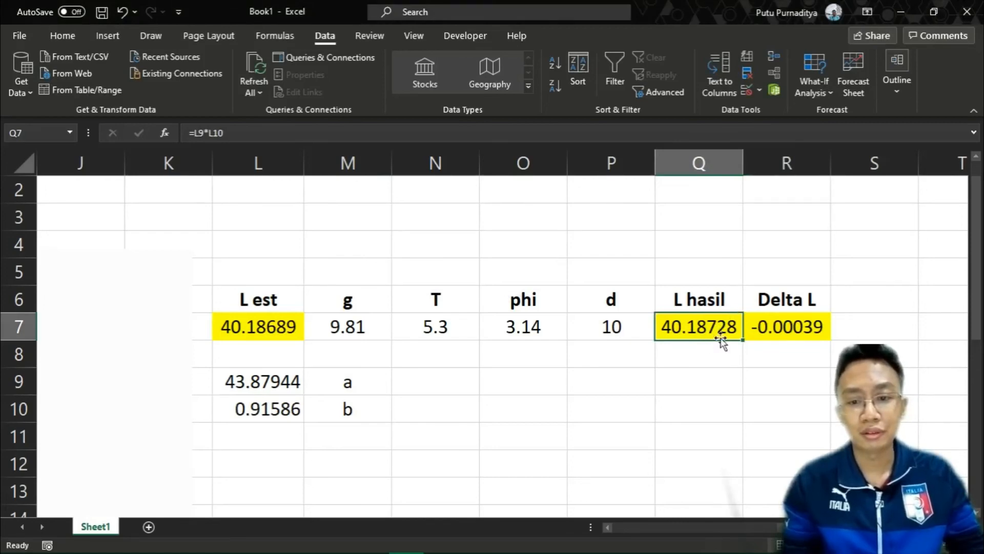
click(694, 356)
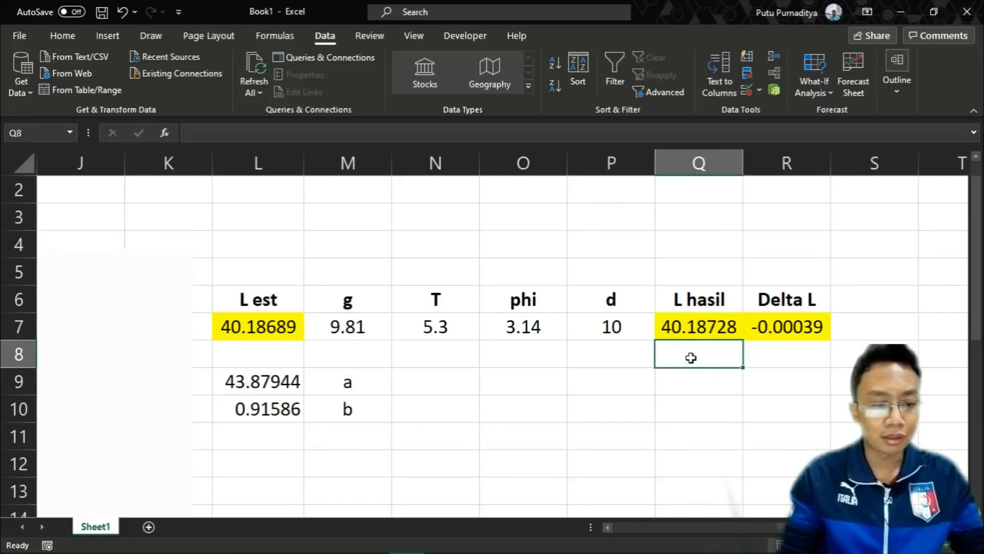
text(40)
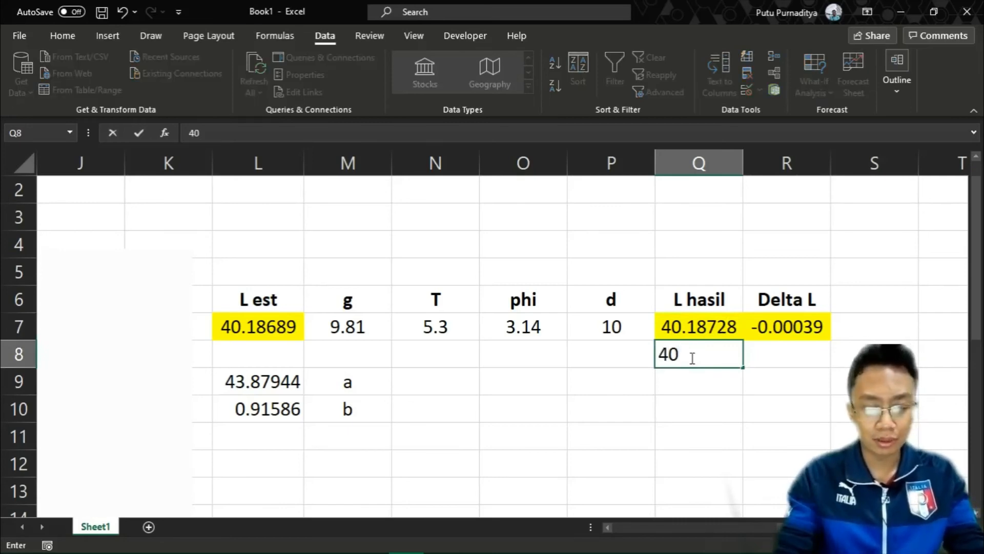
text(.19)
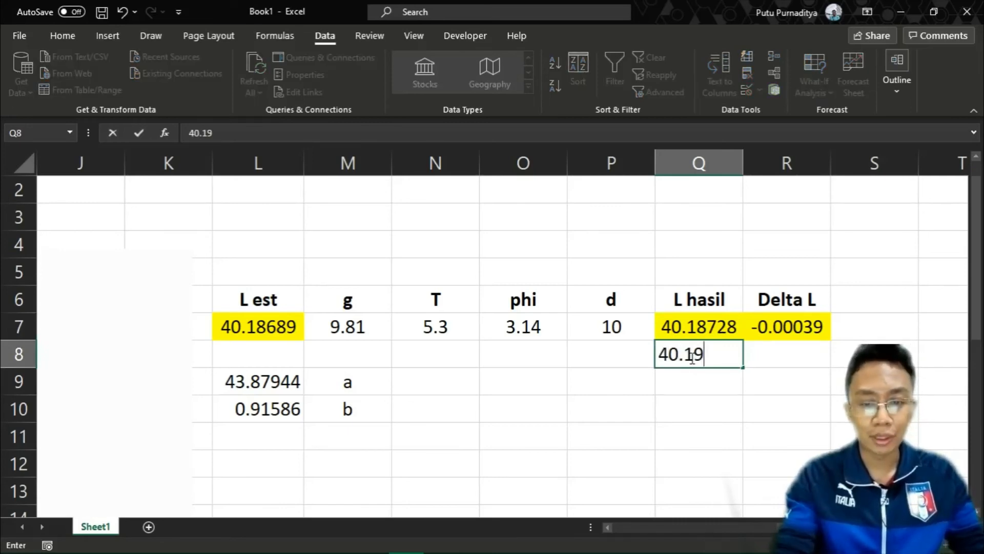
key(Return)
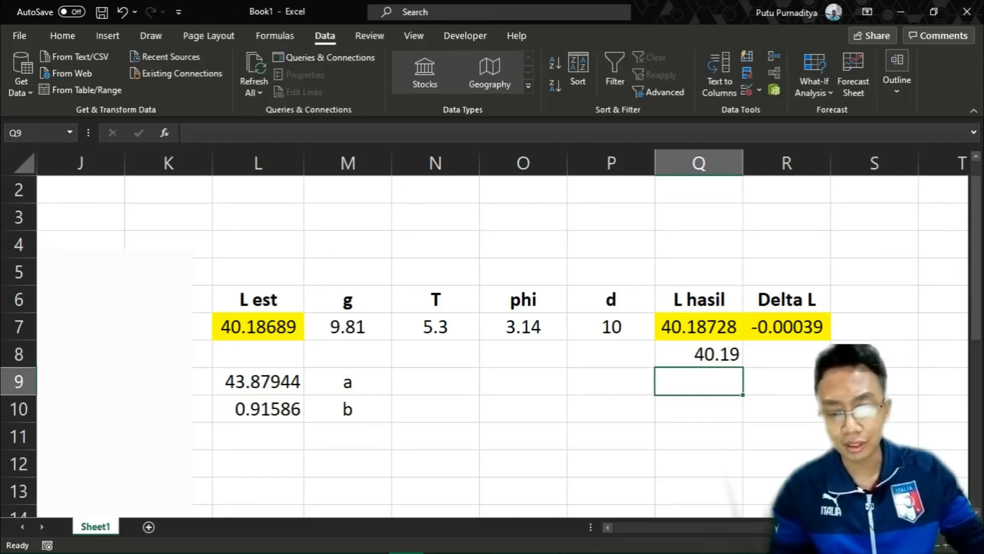
Compare the rounded wavelength with the final L in the worked example, and return to the calculation table
drag(779, 527, 614, 530)
scroll(671, 473, down, 1)
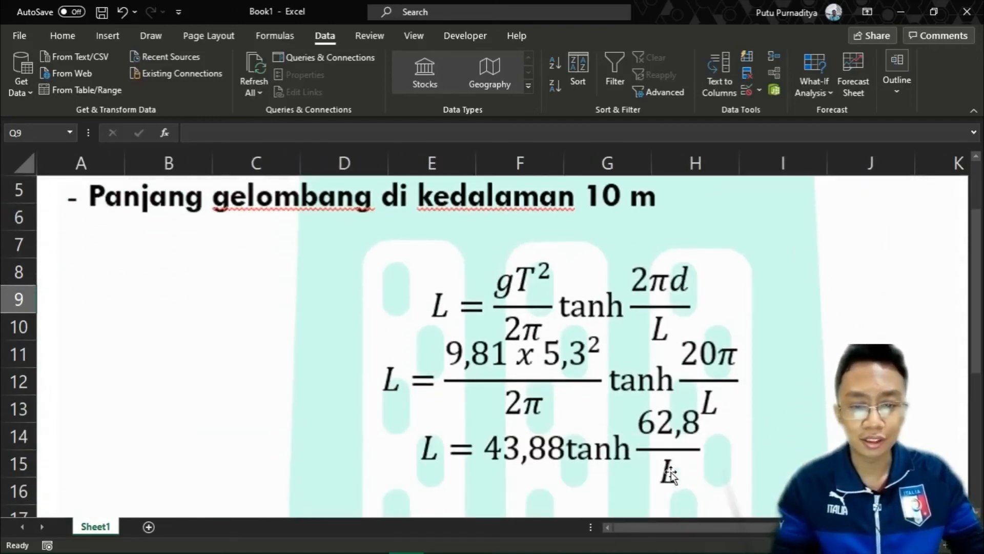
scroll(670, 473, down, 3)
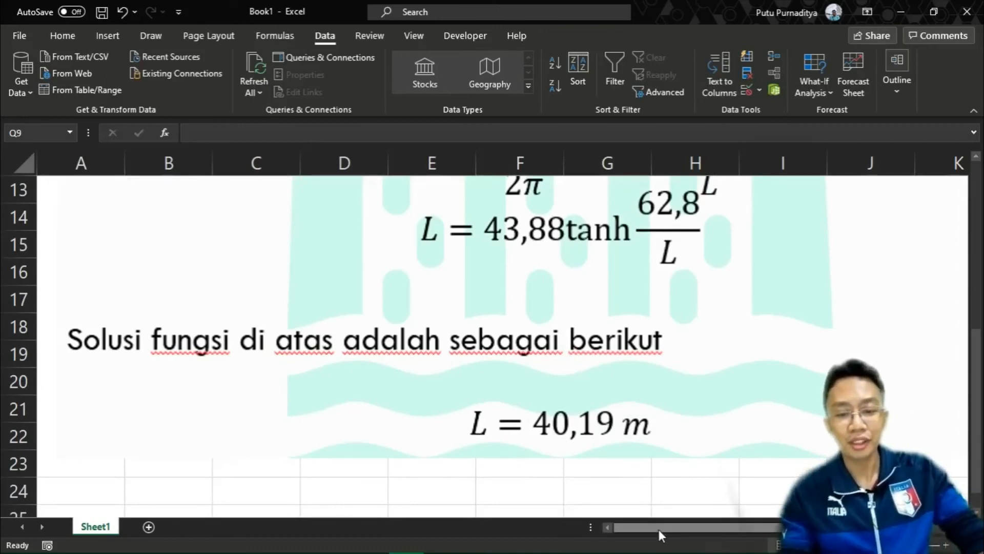
drag(660, 529, 808, 531)
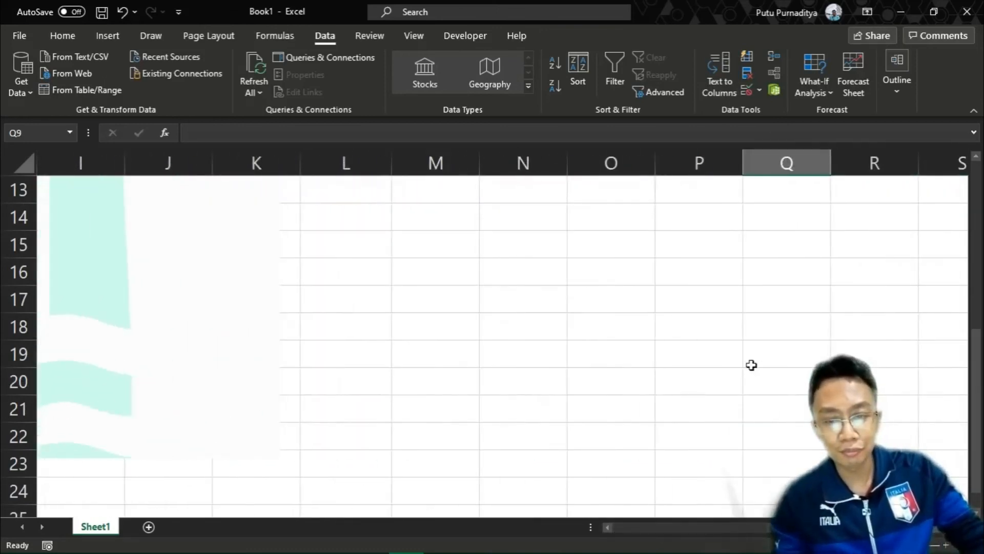
scroll(751, 365, up, 4)
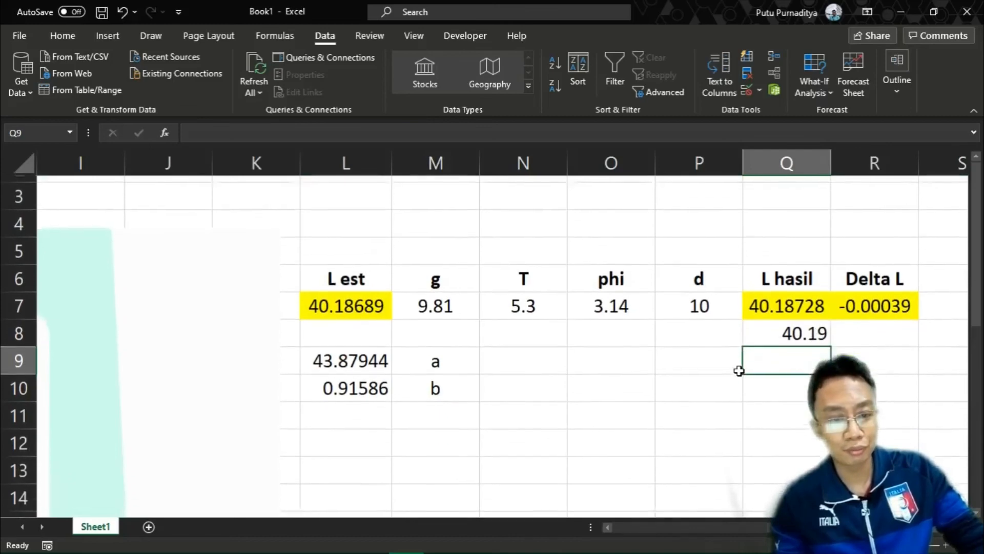
scroll(738, 370, down, 2)
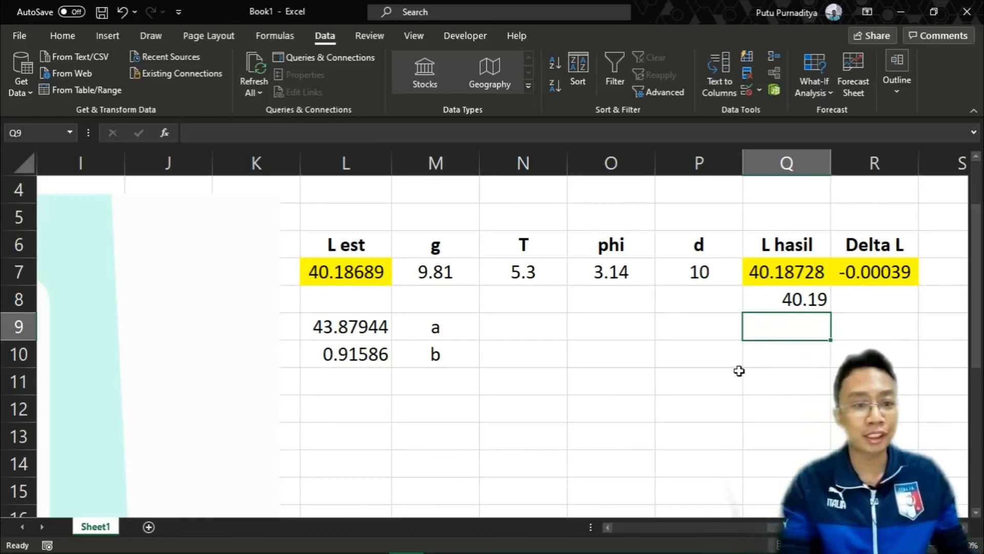
click(63, 36)
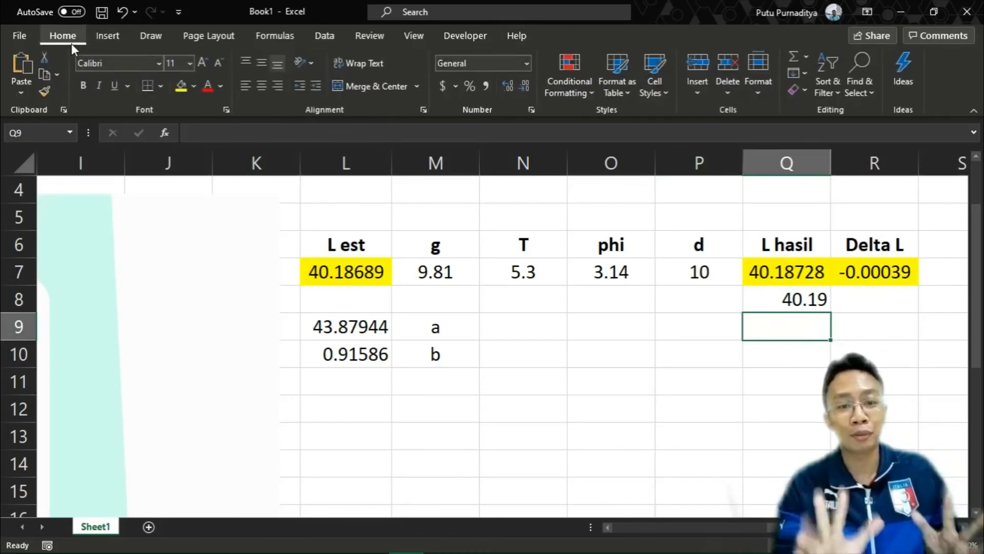